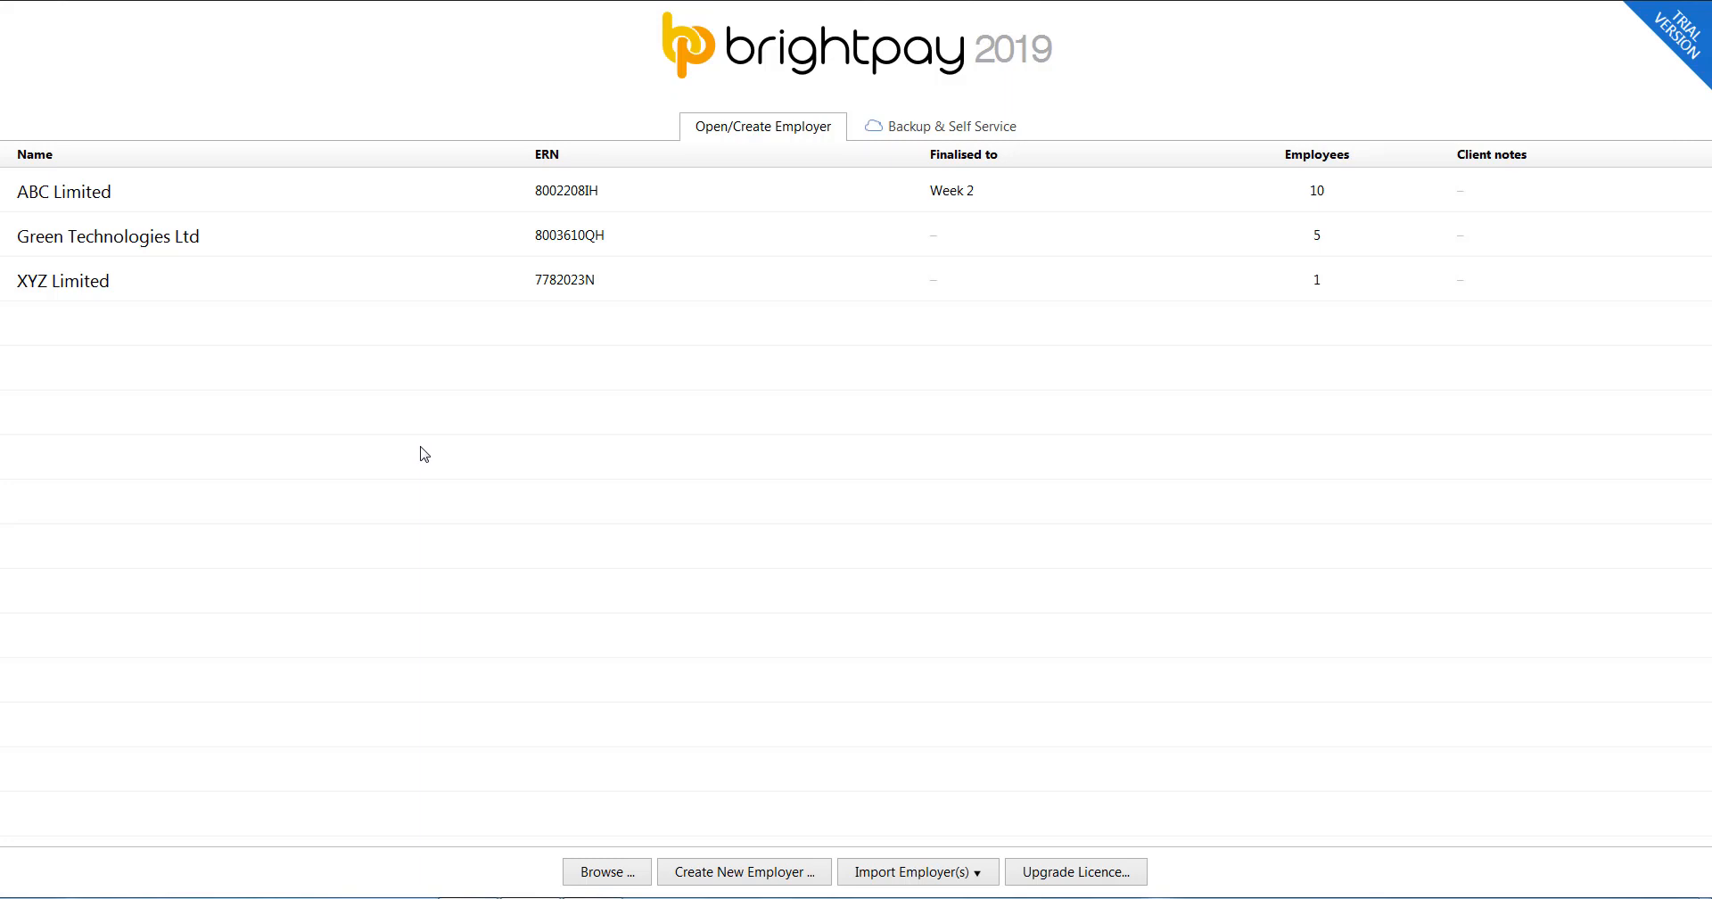
# Add the AgentCert file from the RosCert folder through Manage Revenue Certificates.
pyautogui.rightClick(470, 372)
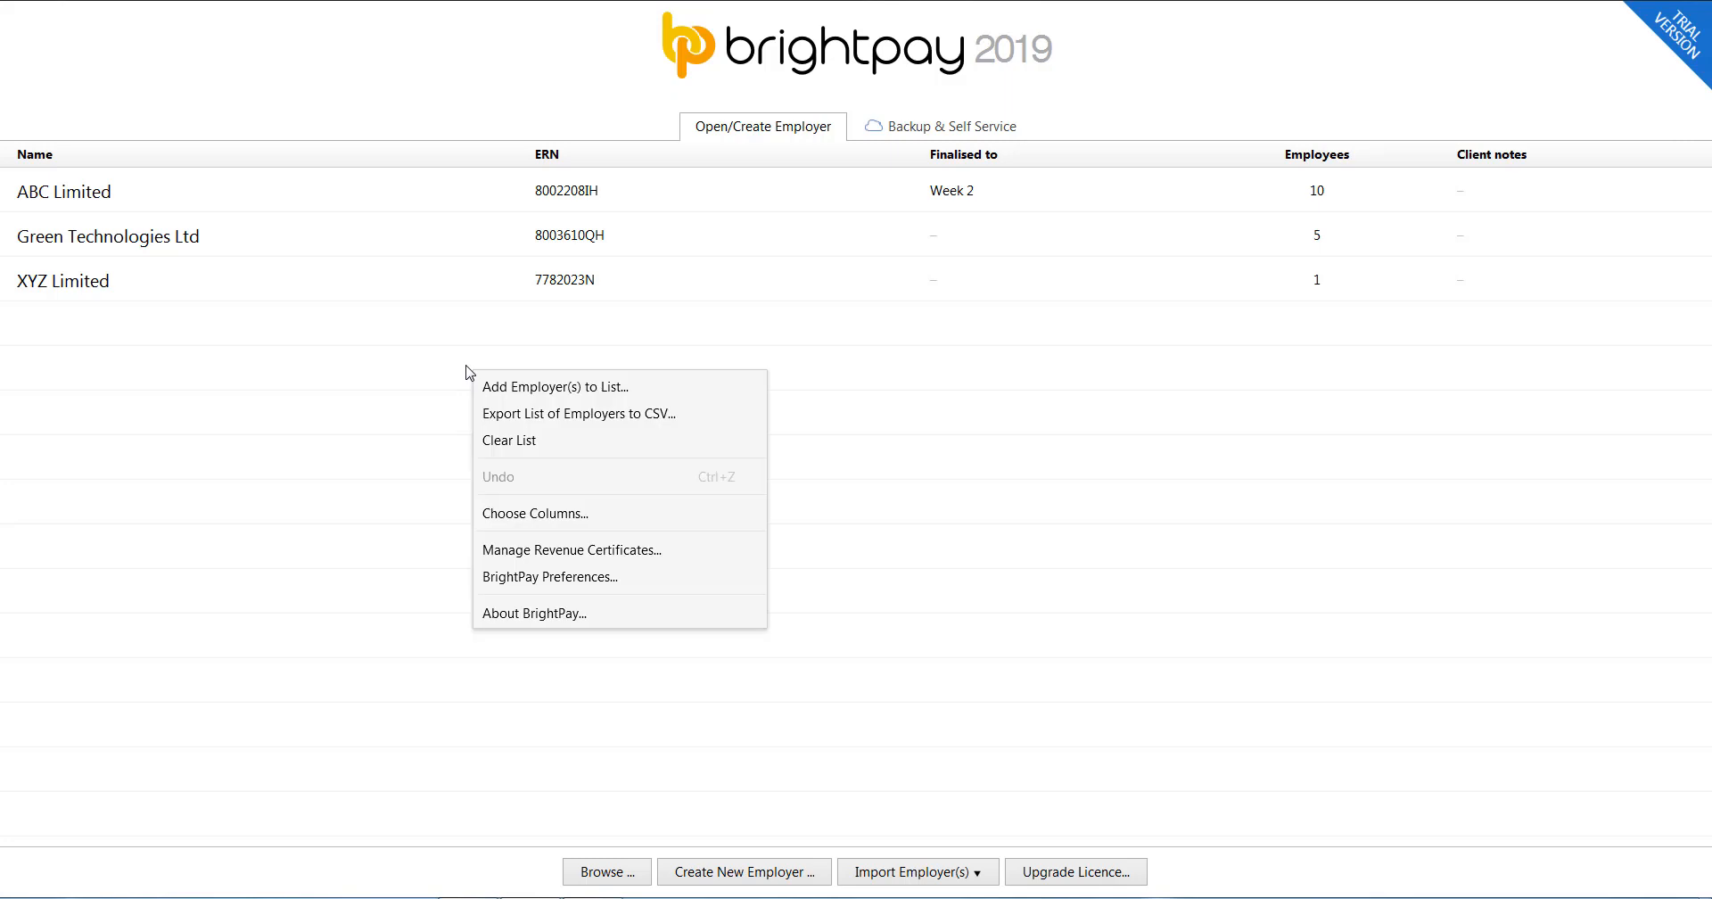
pyautogui.click(573, 550)
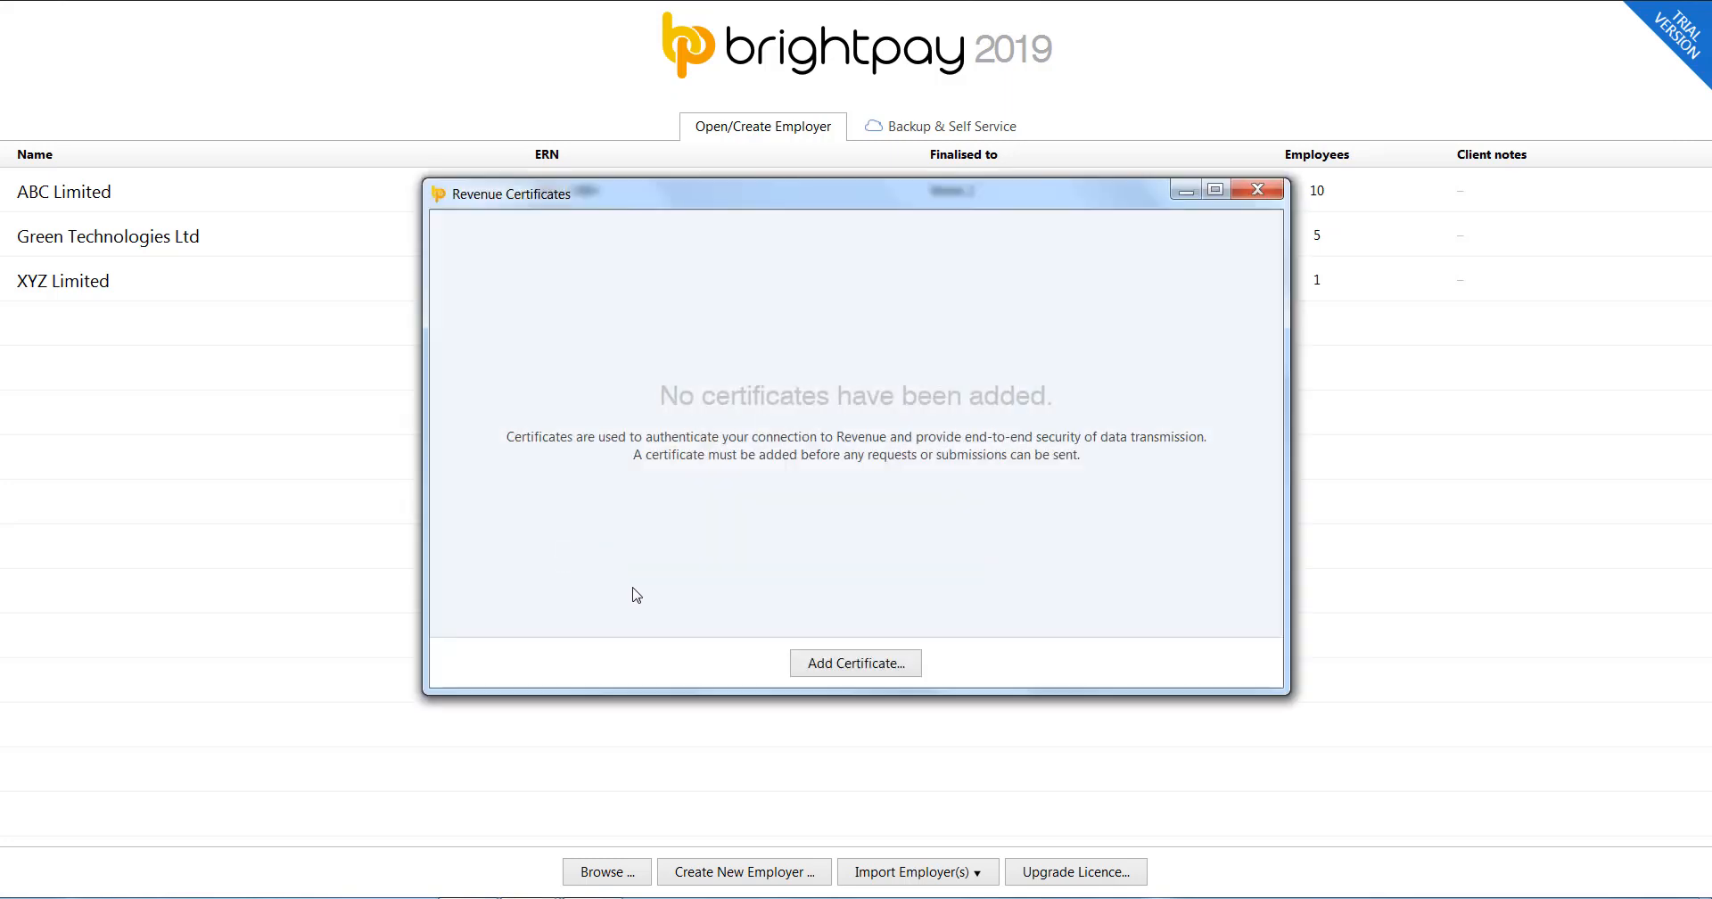
pyautogui.click(845, 671)
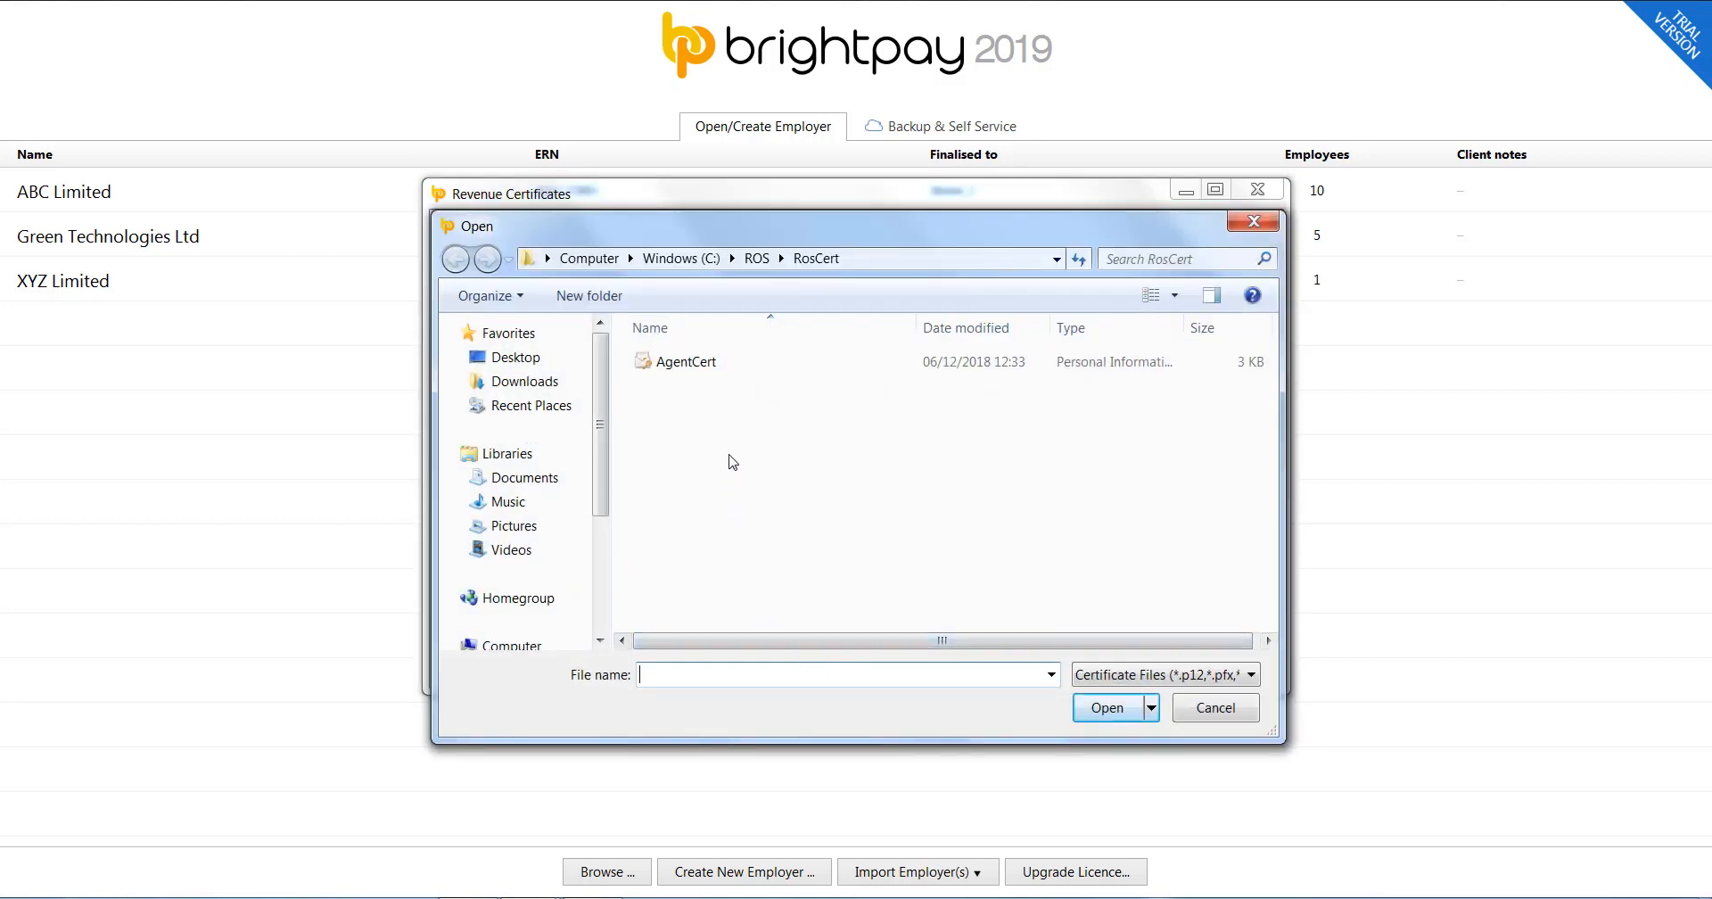
pyautogui.click(712, 368)
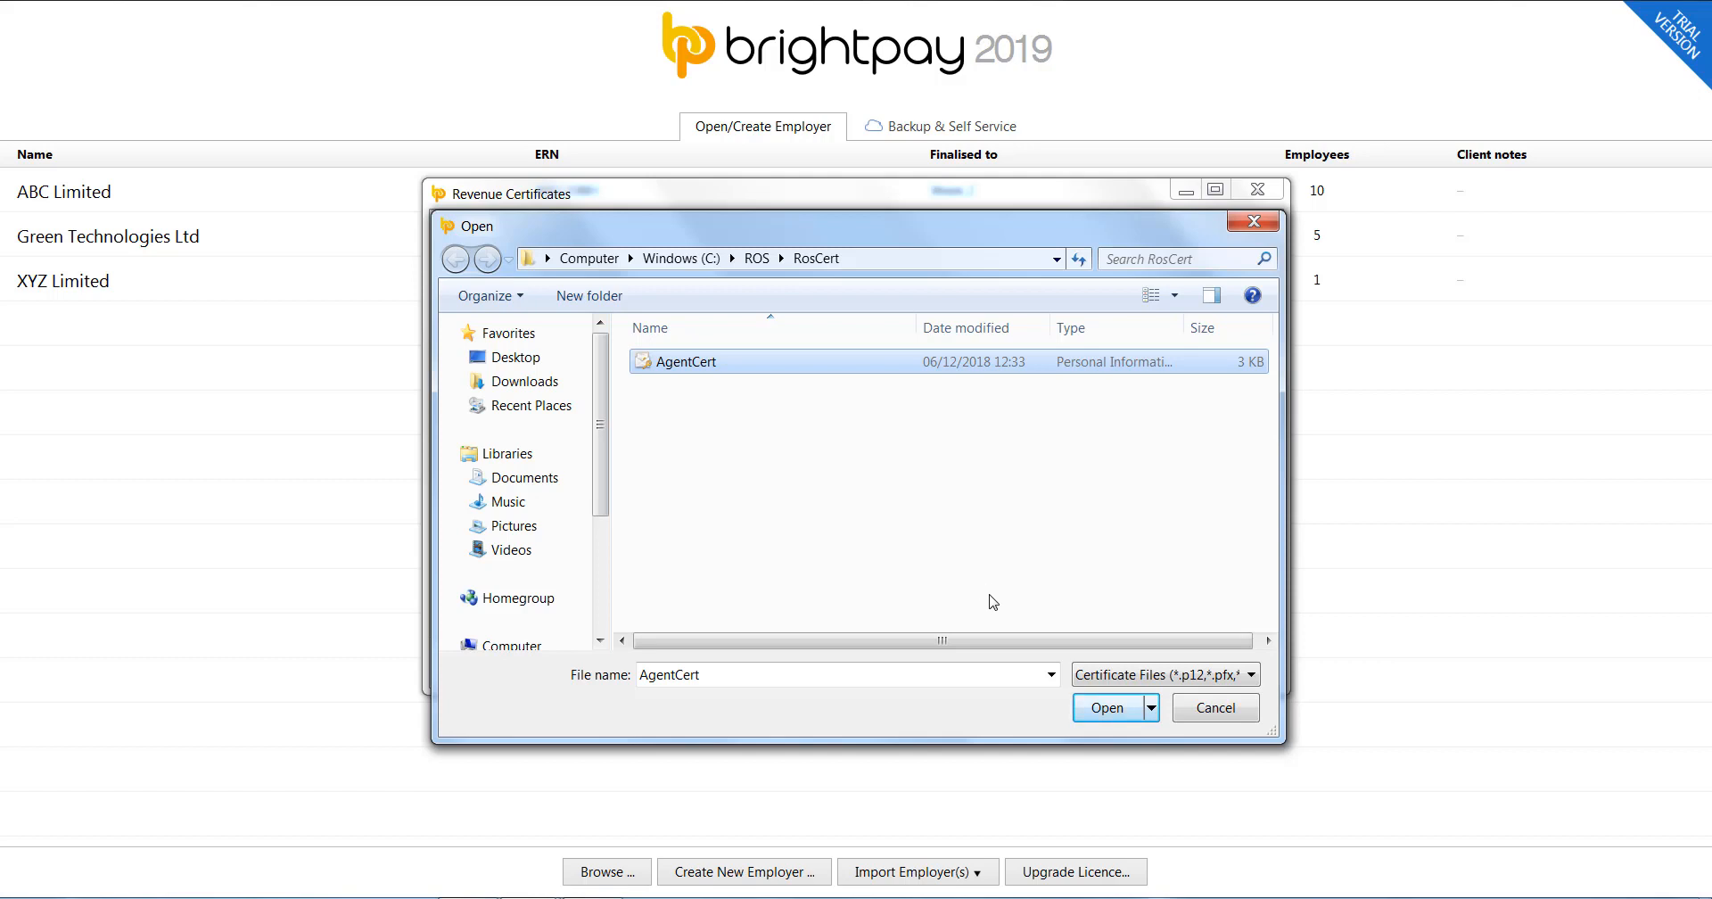
pyautogui.click(1097, 714)
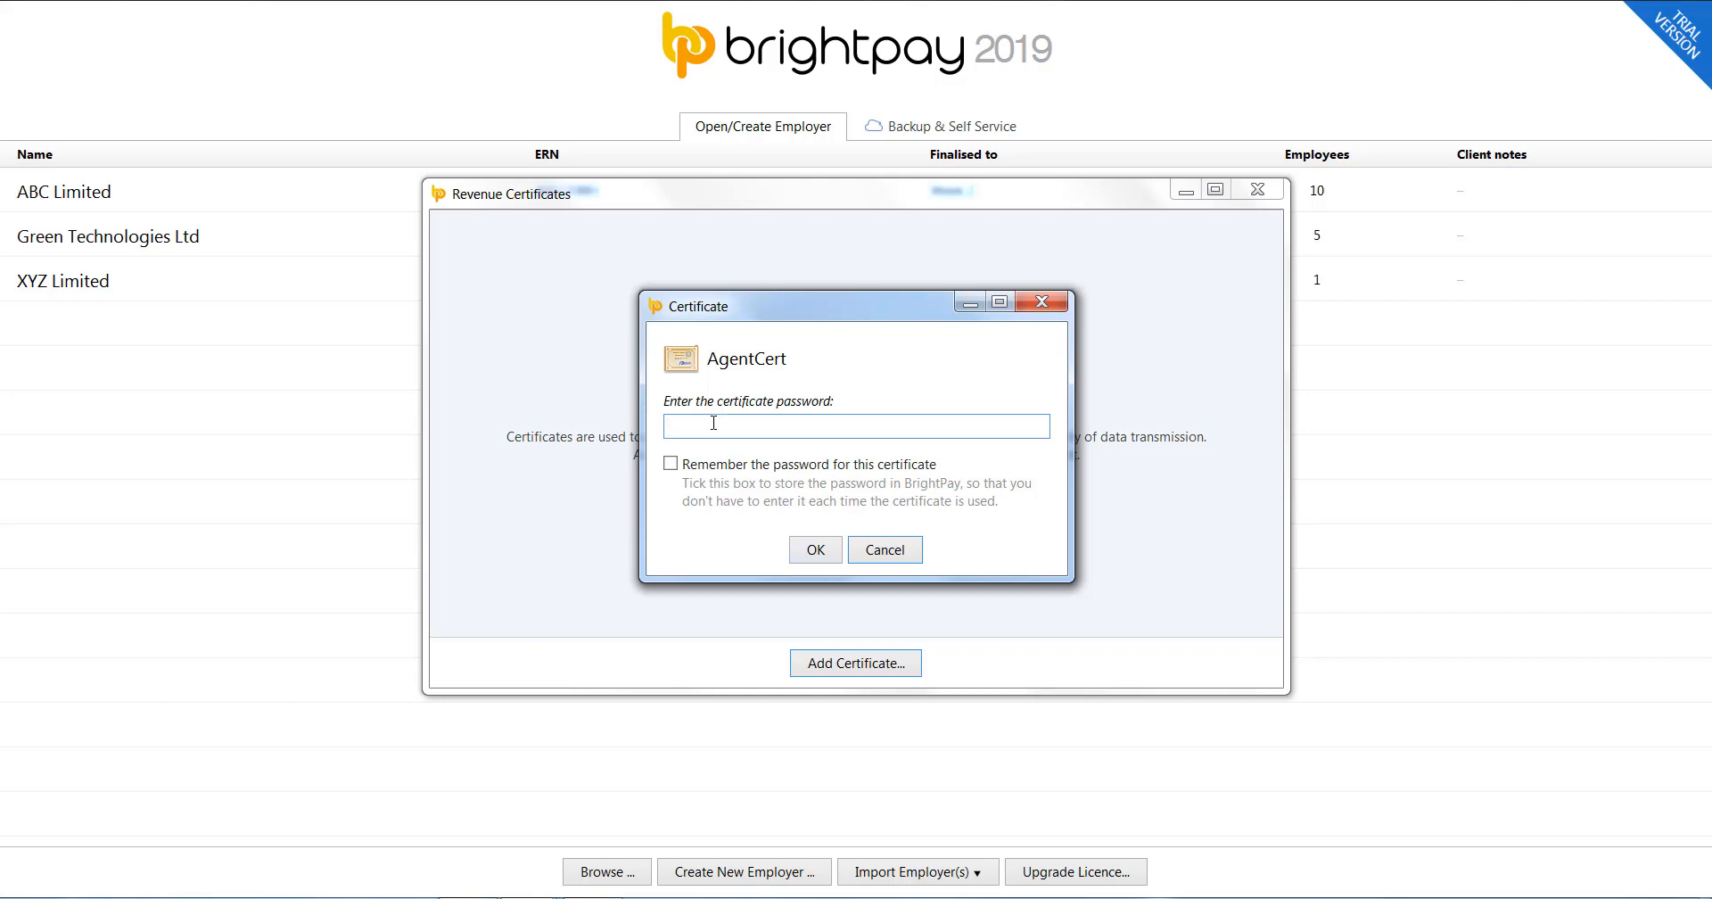
# Enter the AgentCert certificate password with Remember the password ticked, and confirm it.
pyautogui.write('••••••••')
pyautogui.click(670, 464)
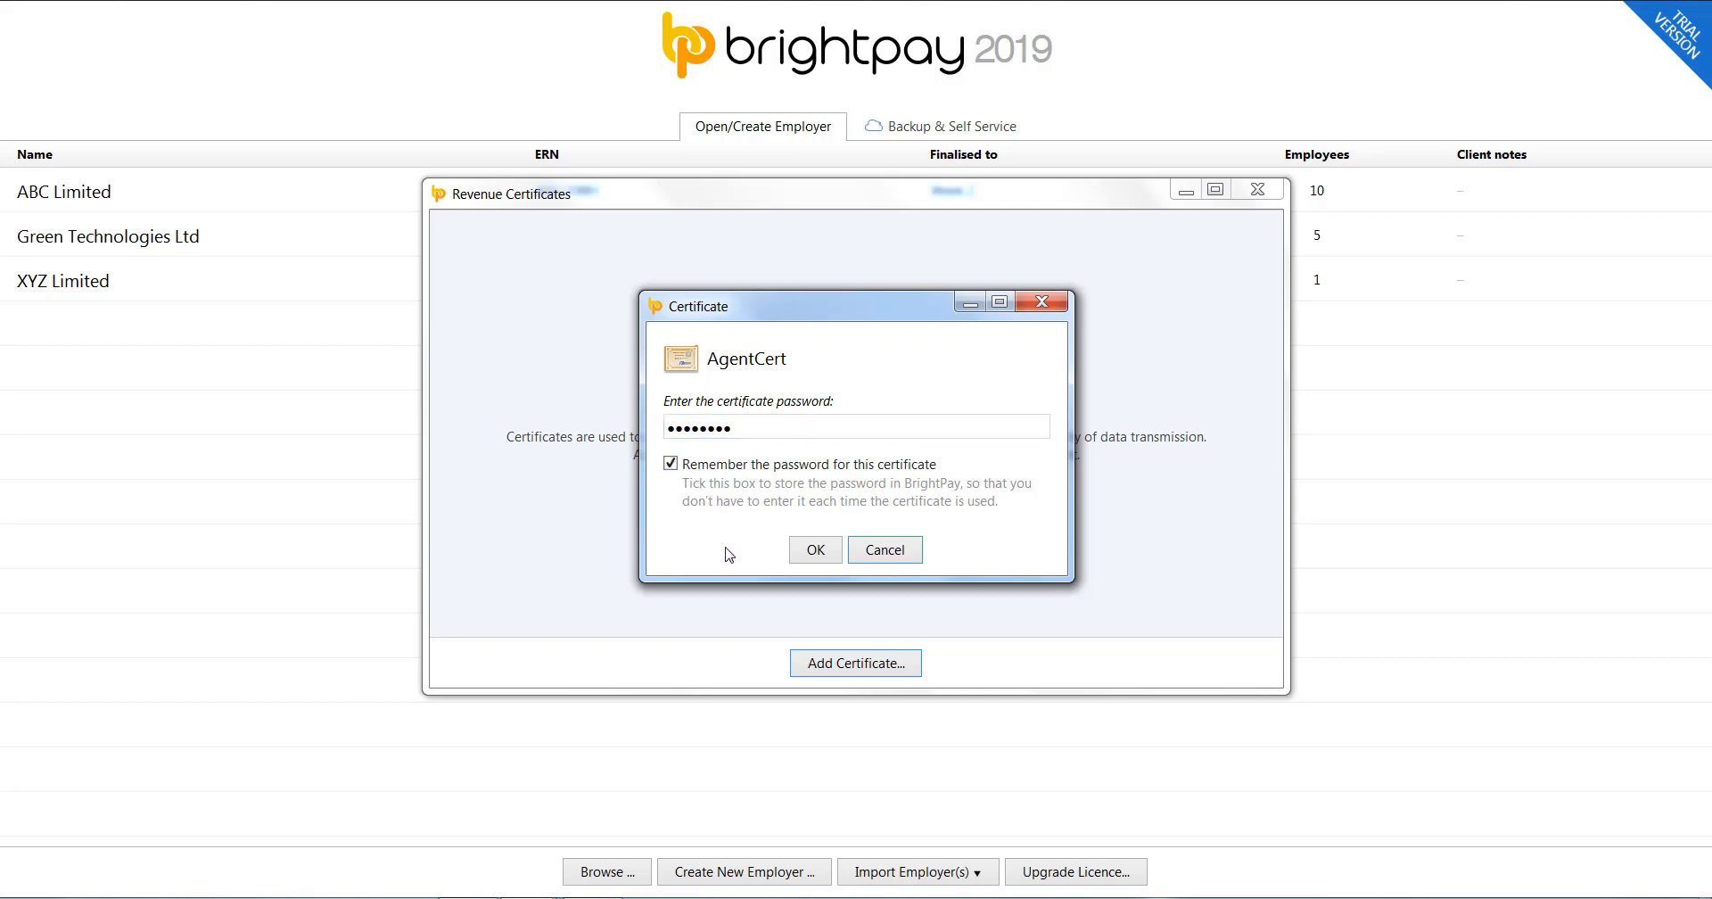
pyautogui.click(813, 551)
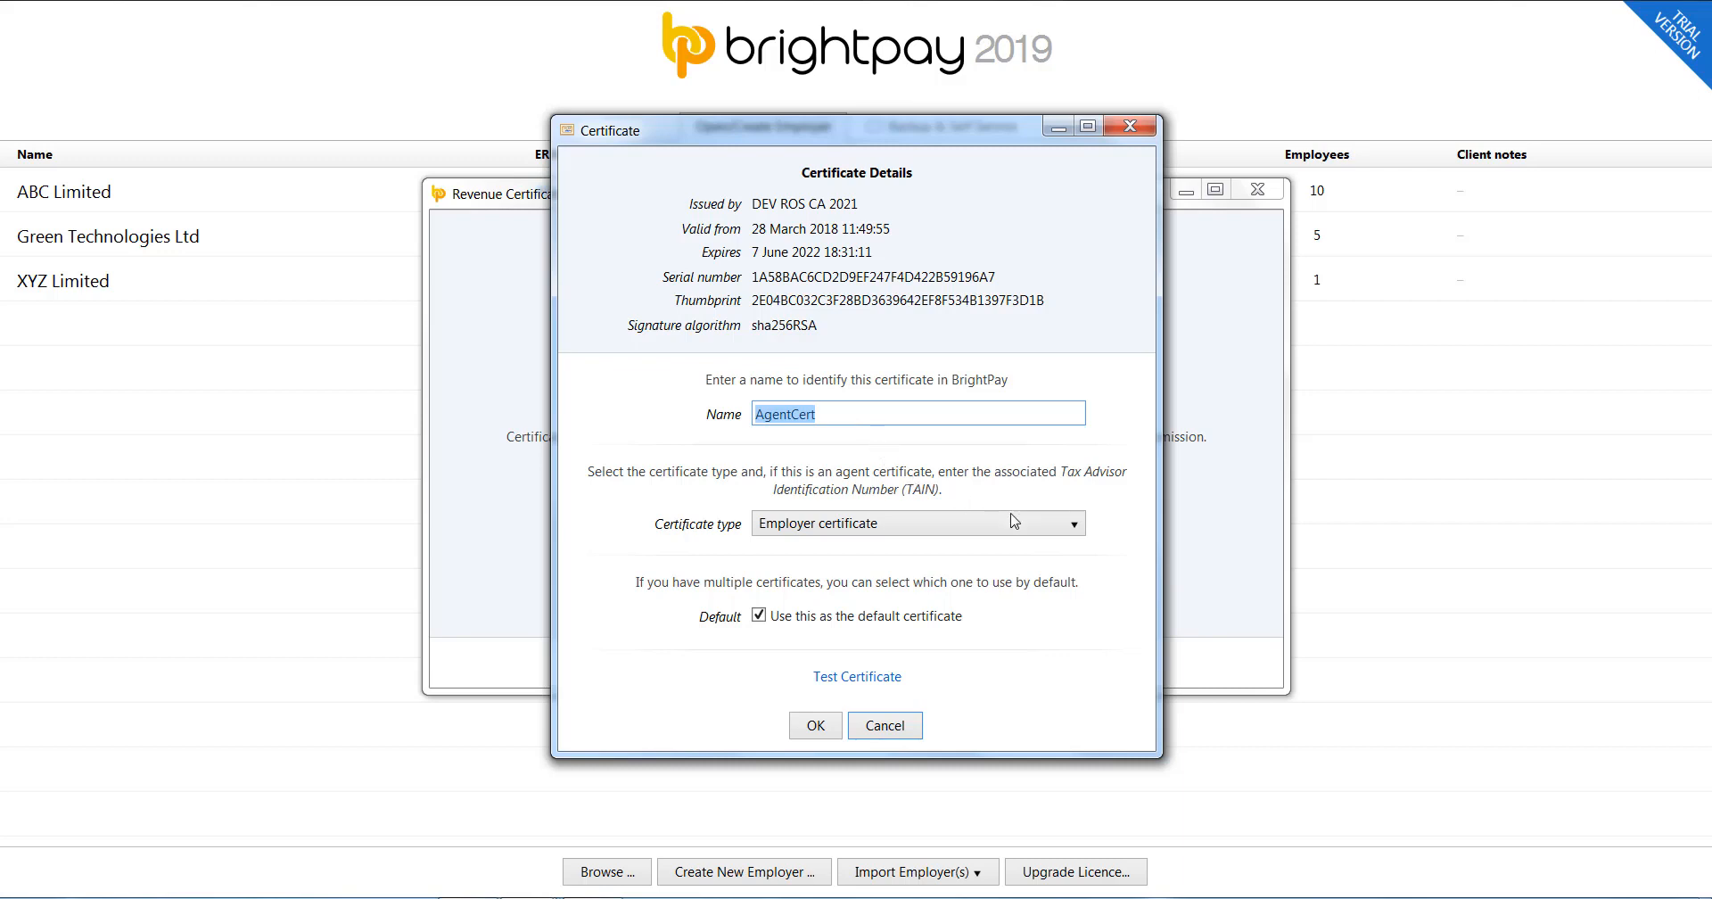
pyautogui.click(1071, 533)
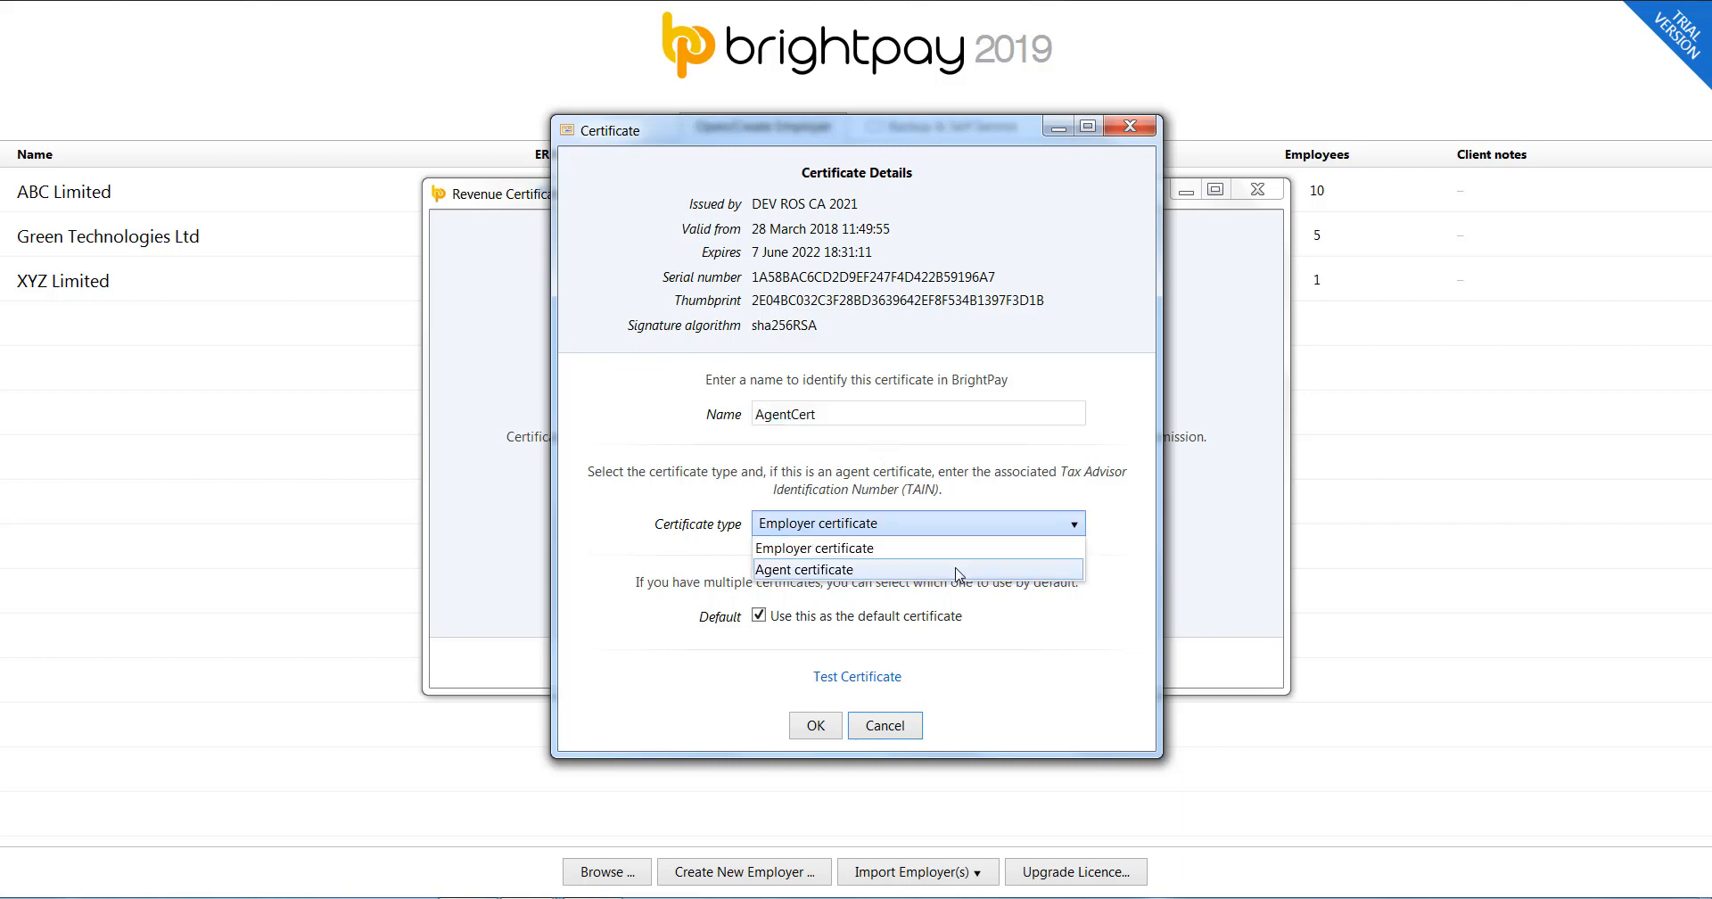
pyautogui.click(965, 560)
pyautogui.click(813, 554)
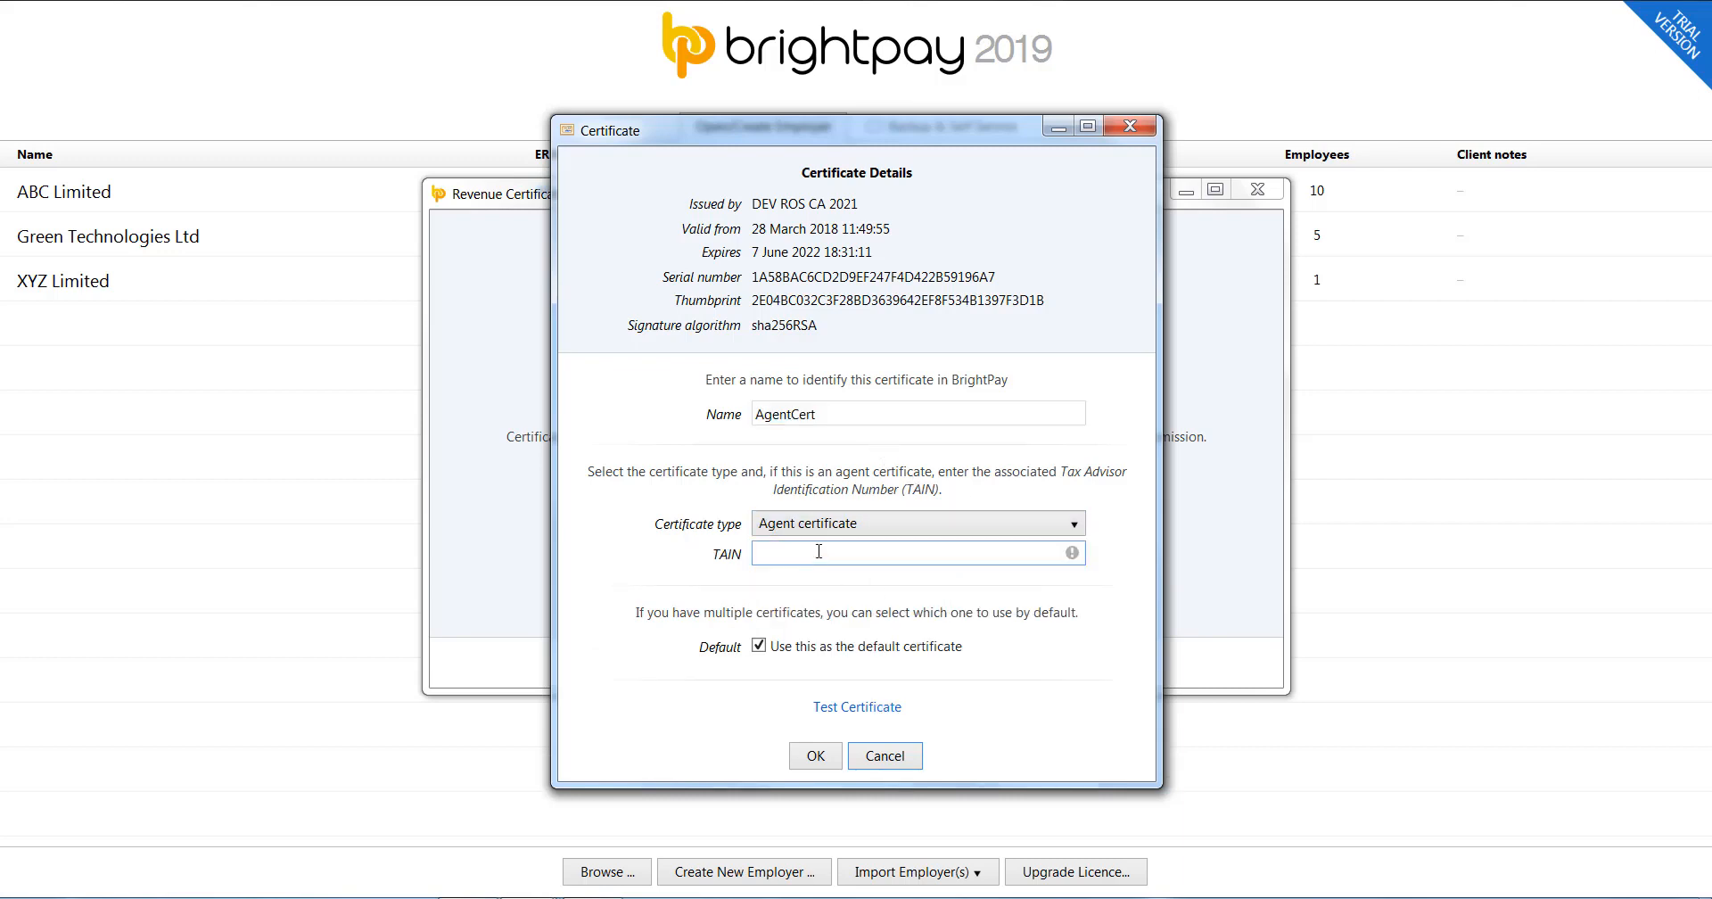
pyautogui.click(1037, 687)
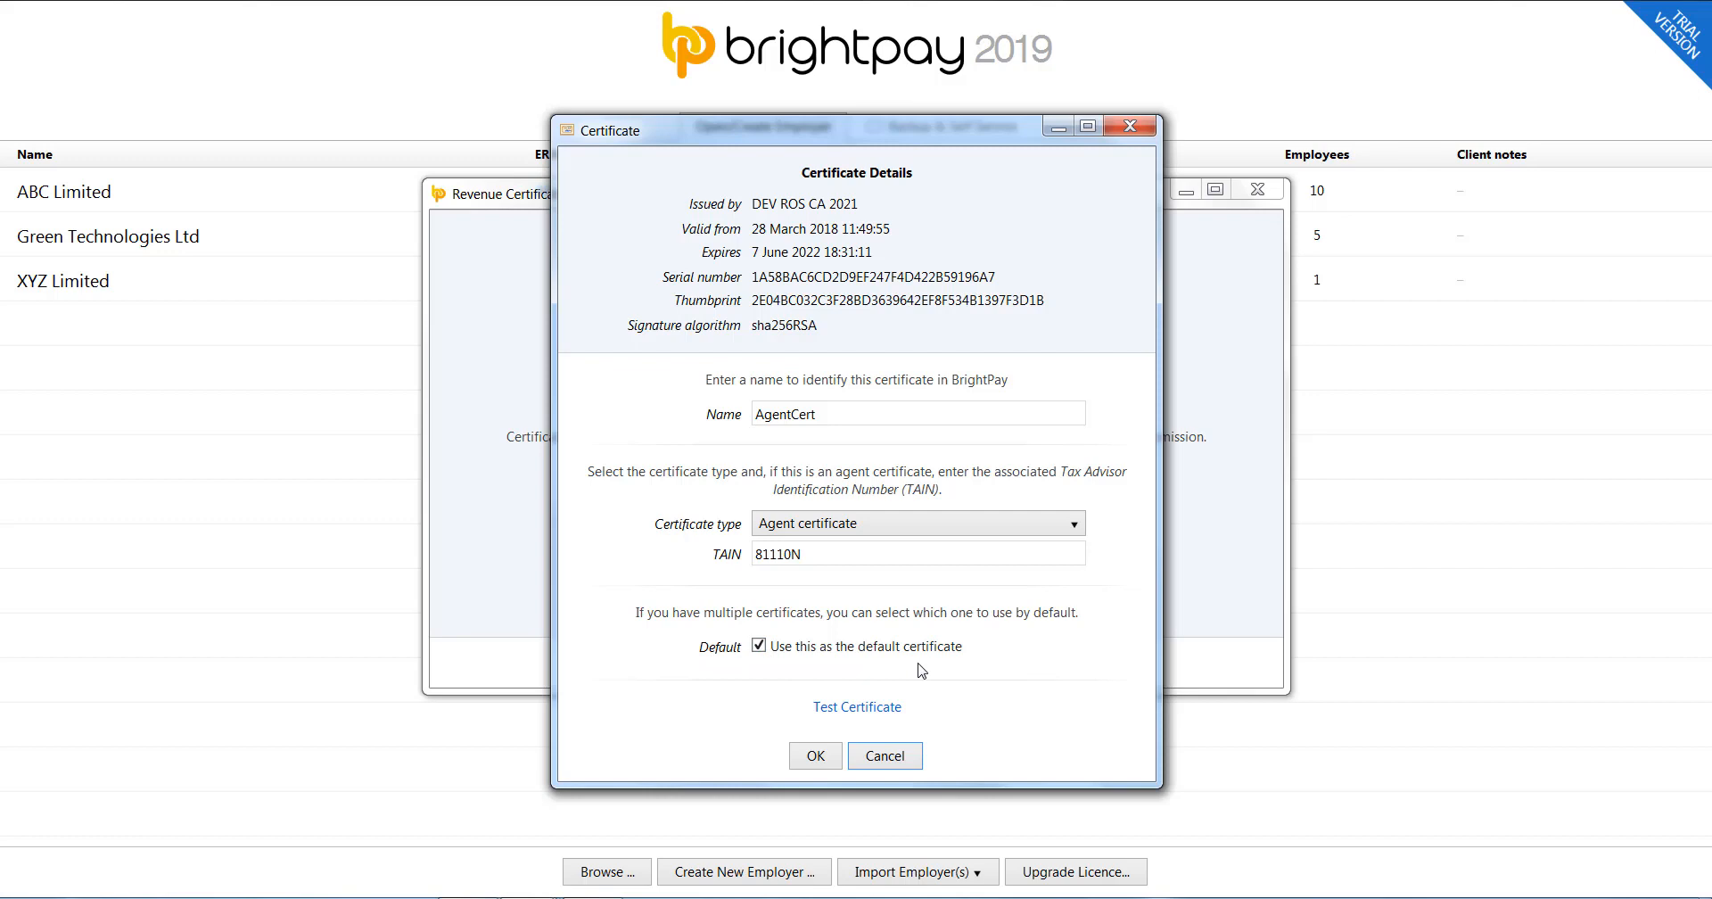
# Test the certificate with Revenue successfully and save the agent certificate settings.
pyautogui.click(878, 706)
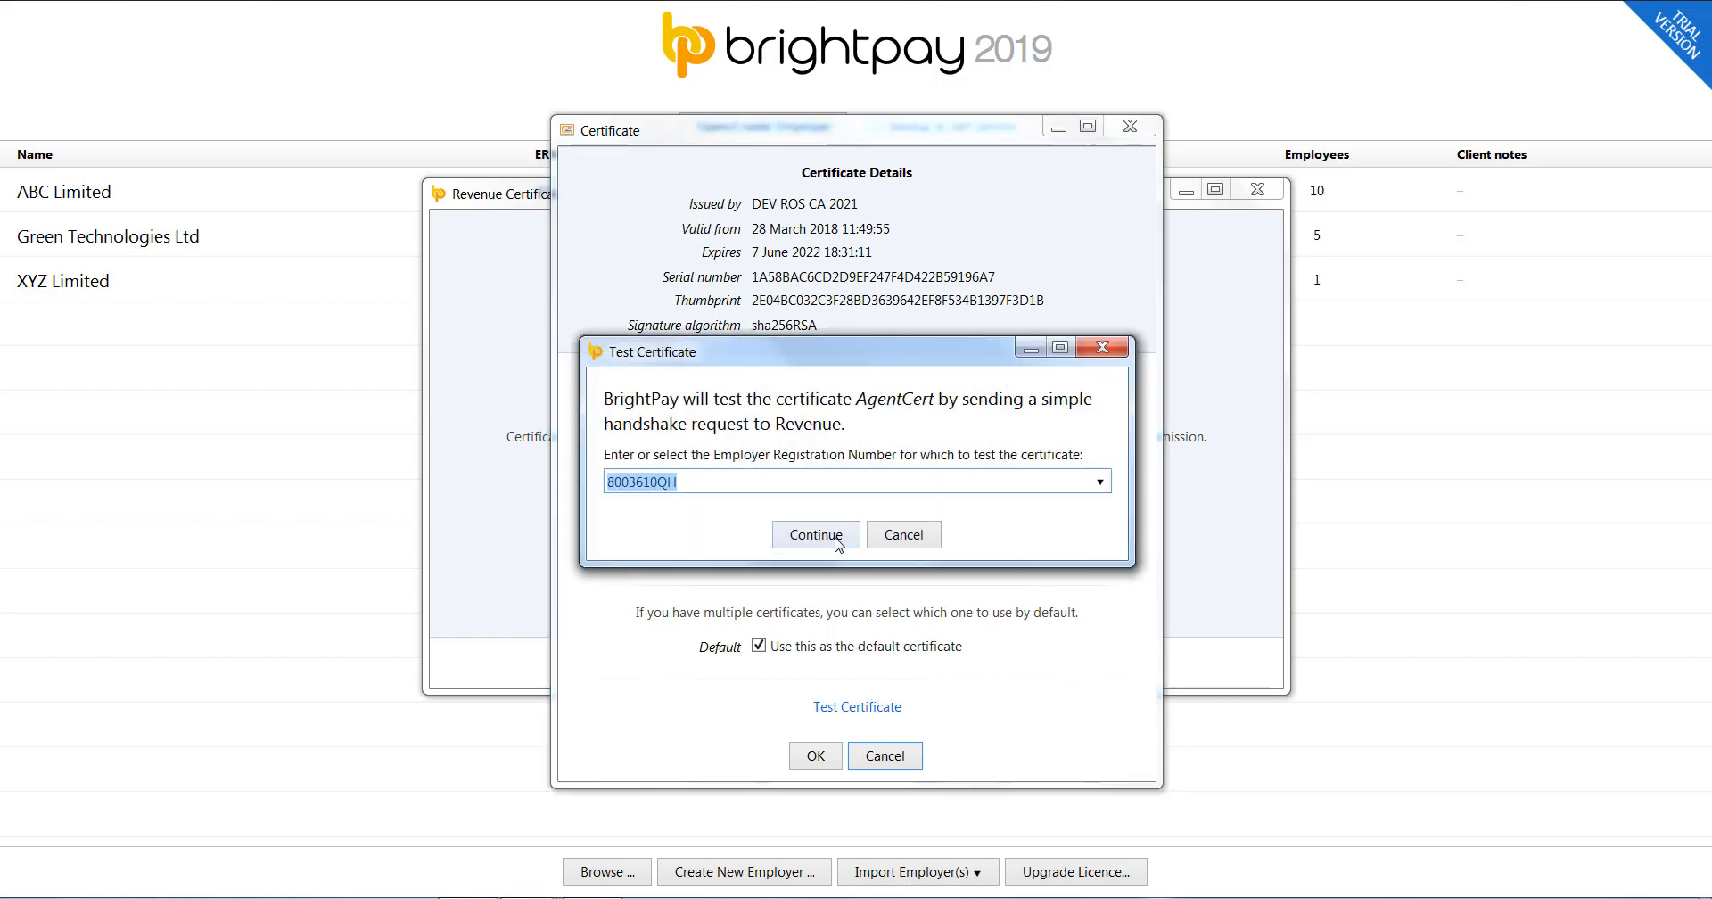
pyautogui.click(835, 536)
pyautogui.click(855, 491)
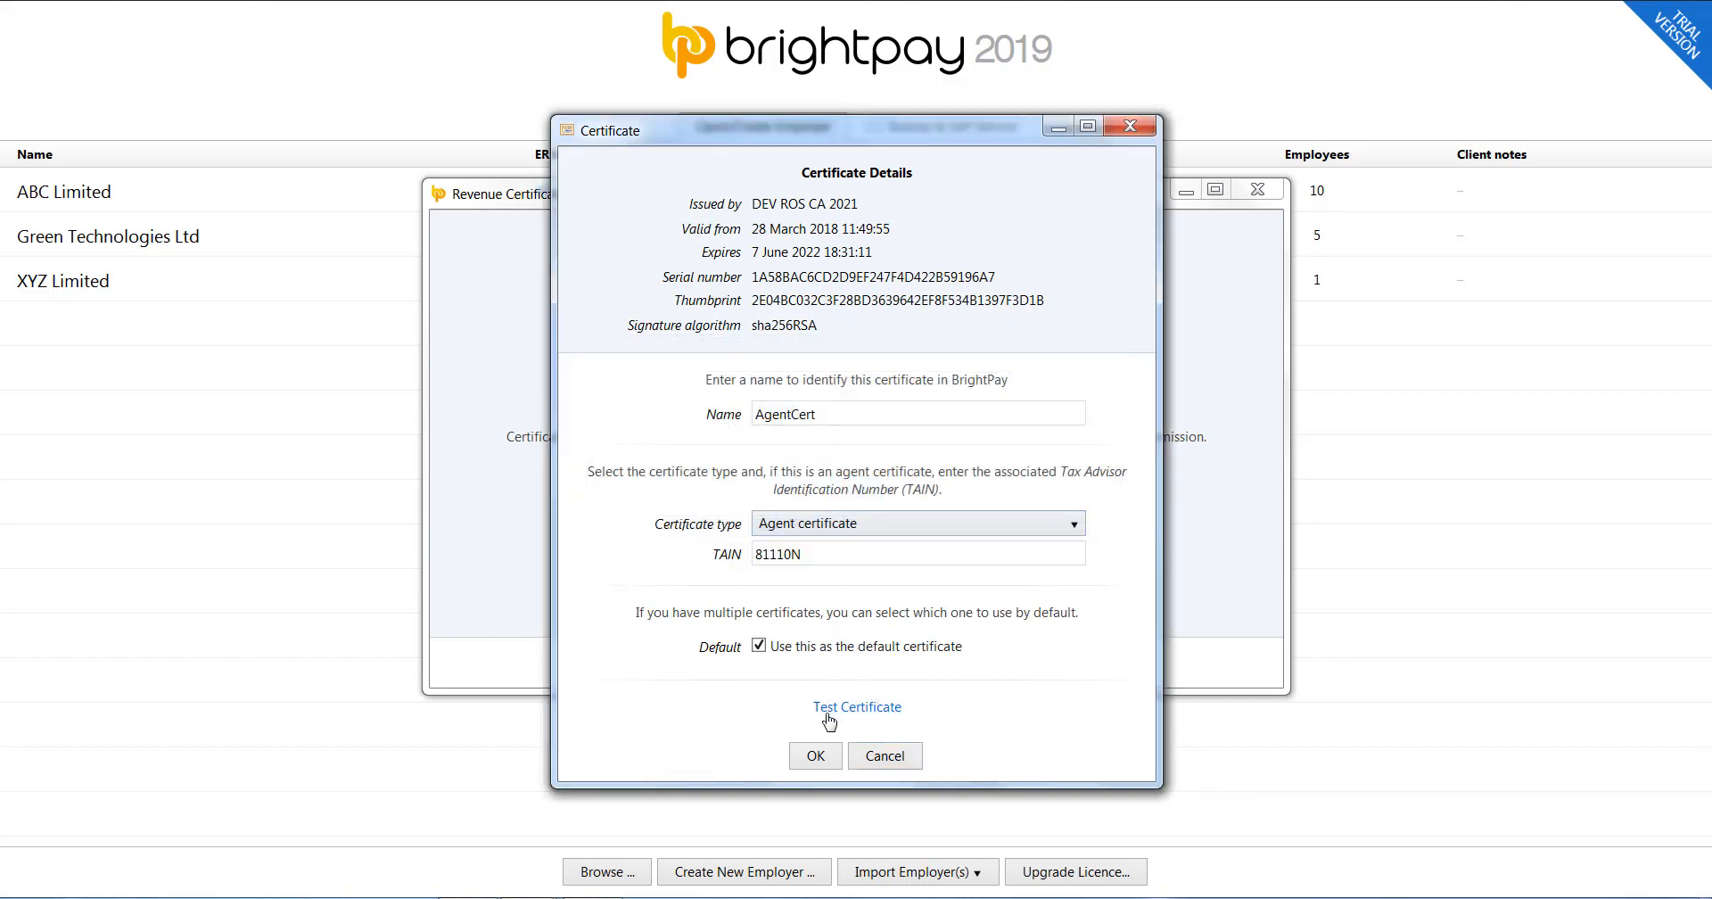
pyautogui.click(815, 755)
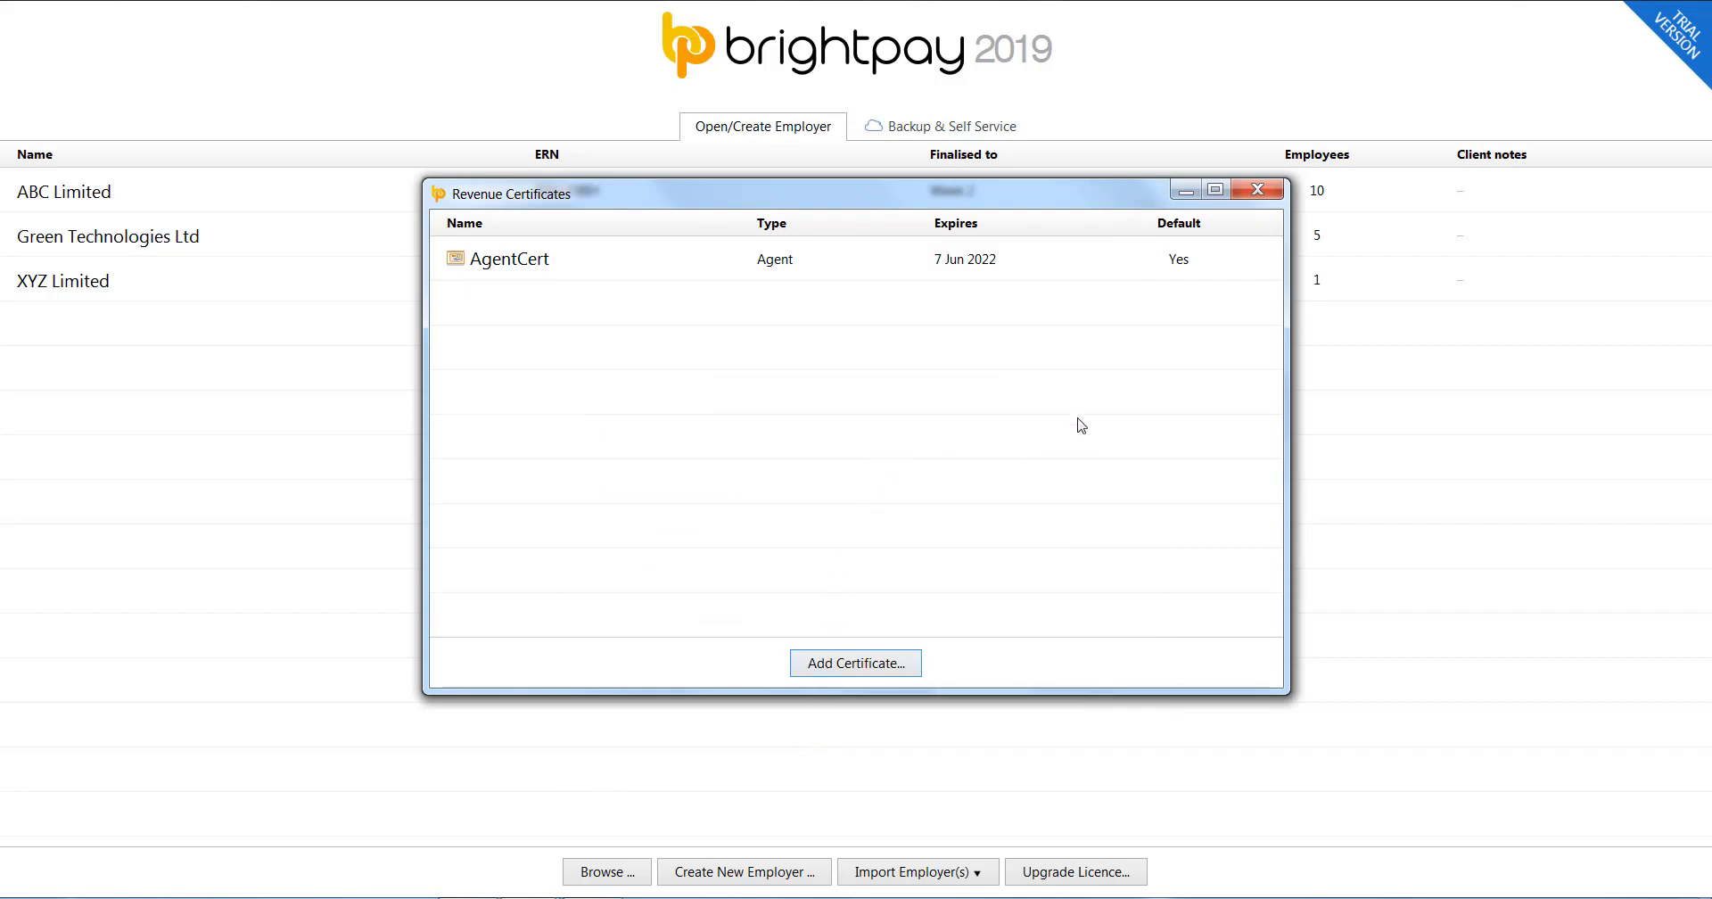
# Close the Revenue Certificates window.
pyautogui.click(1253, 192)
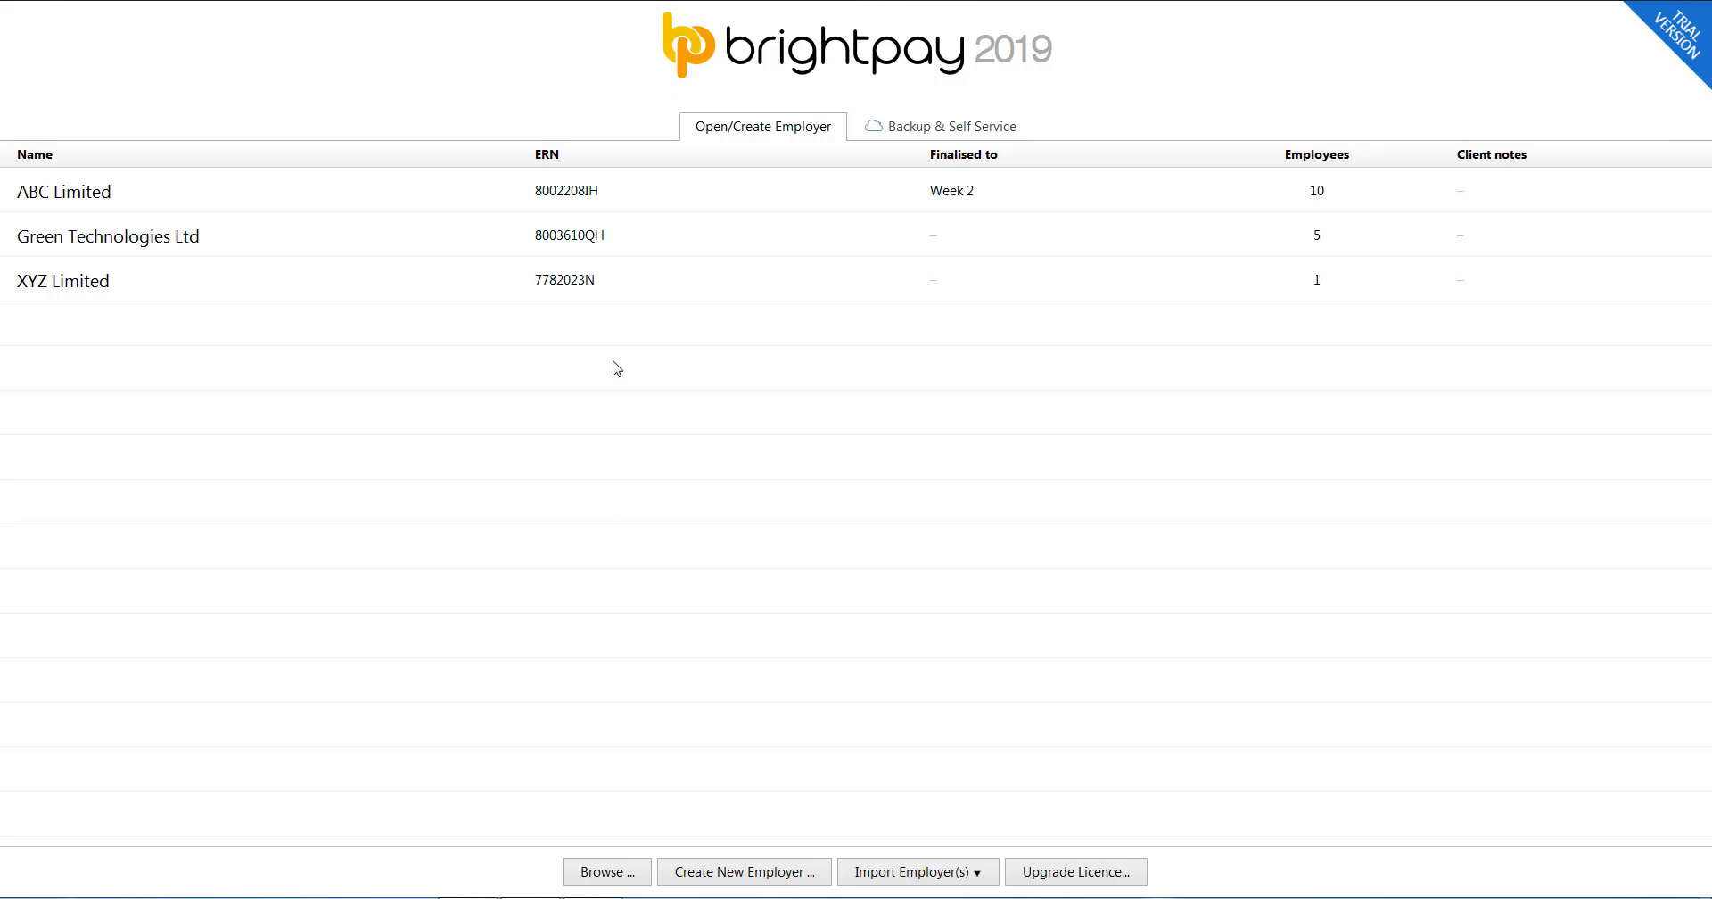
# Open Green Technologies Ltd, check its Revenue submission settings, and view AgentCert's details without changes.
pyautogui.doubleClick(596, 239)
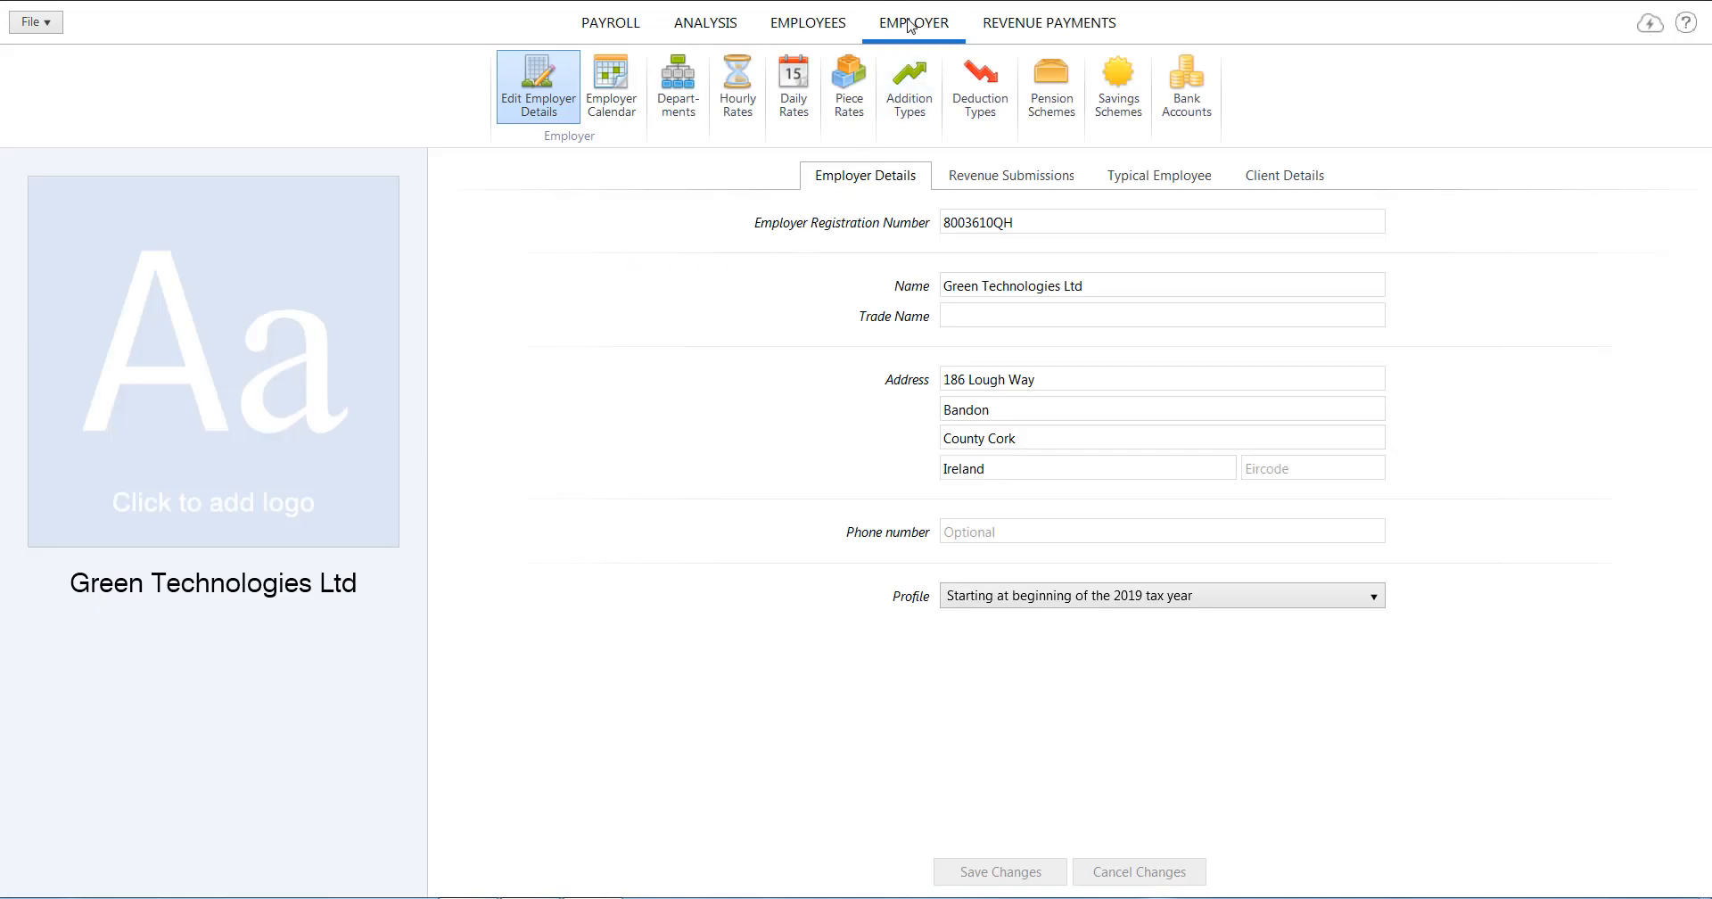
pyautogui.click(962, 177)
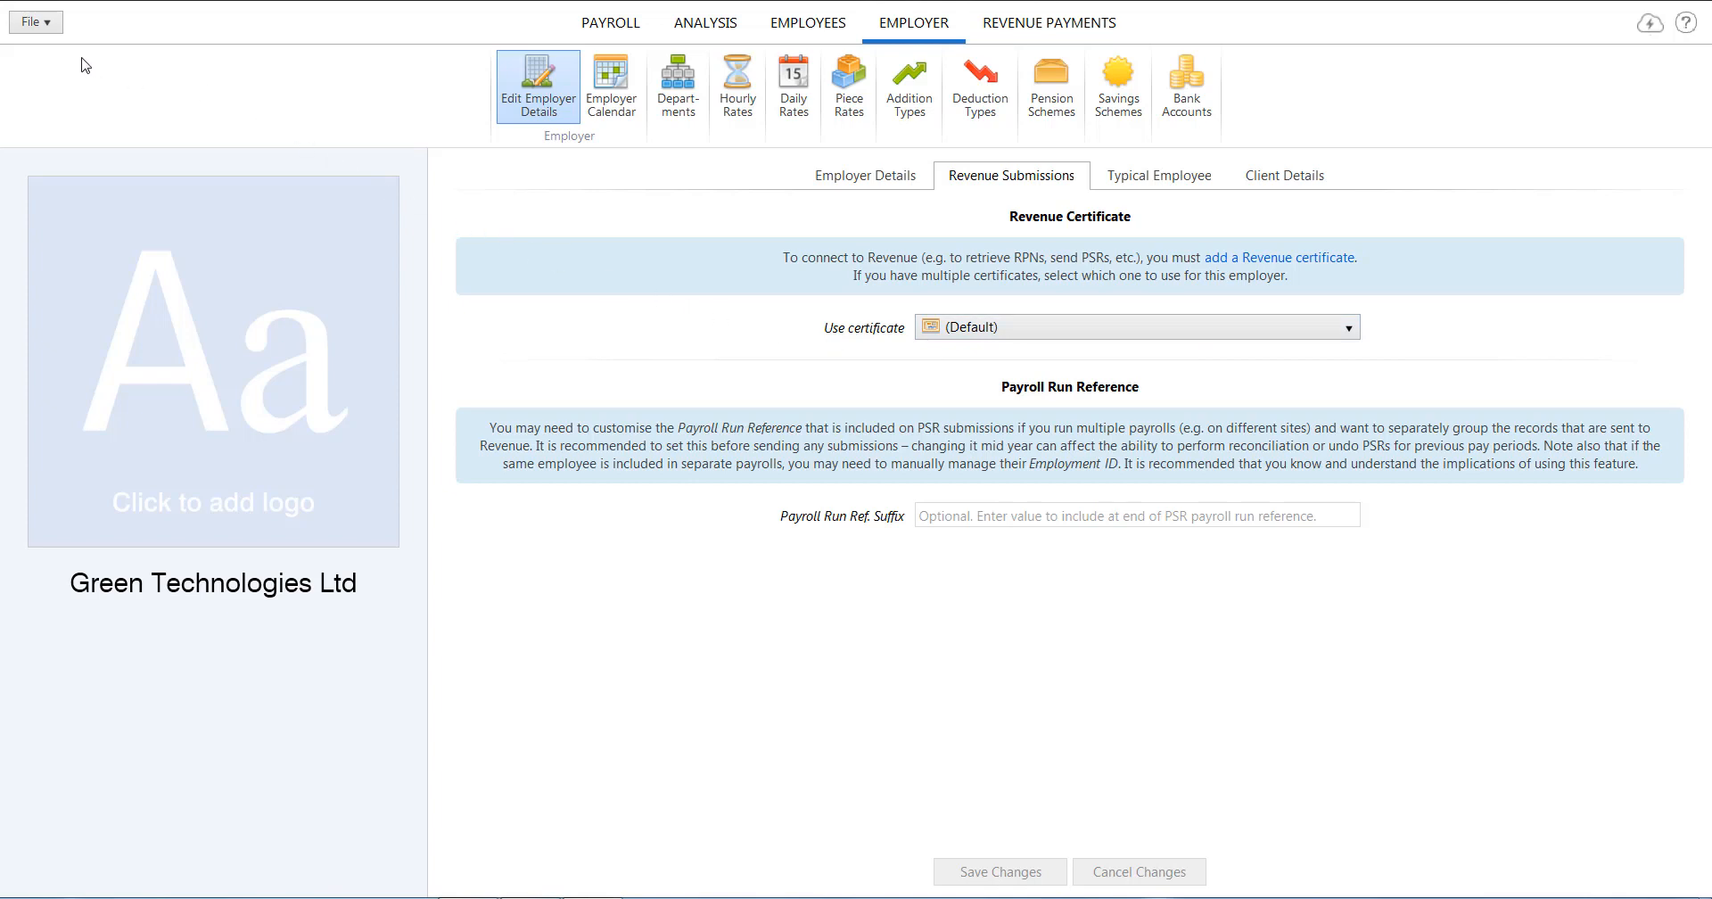
pyautogui.click(57, 28)
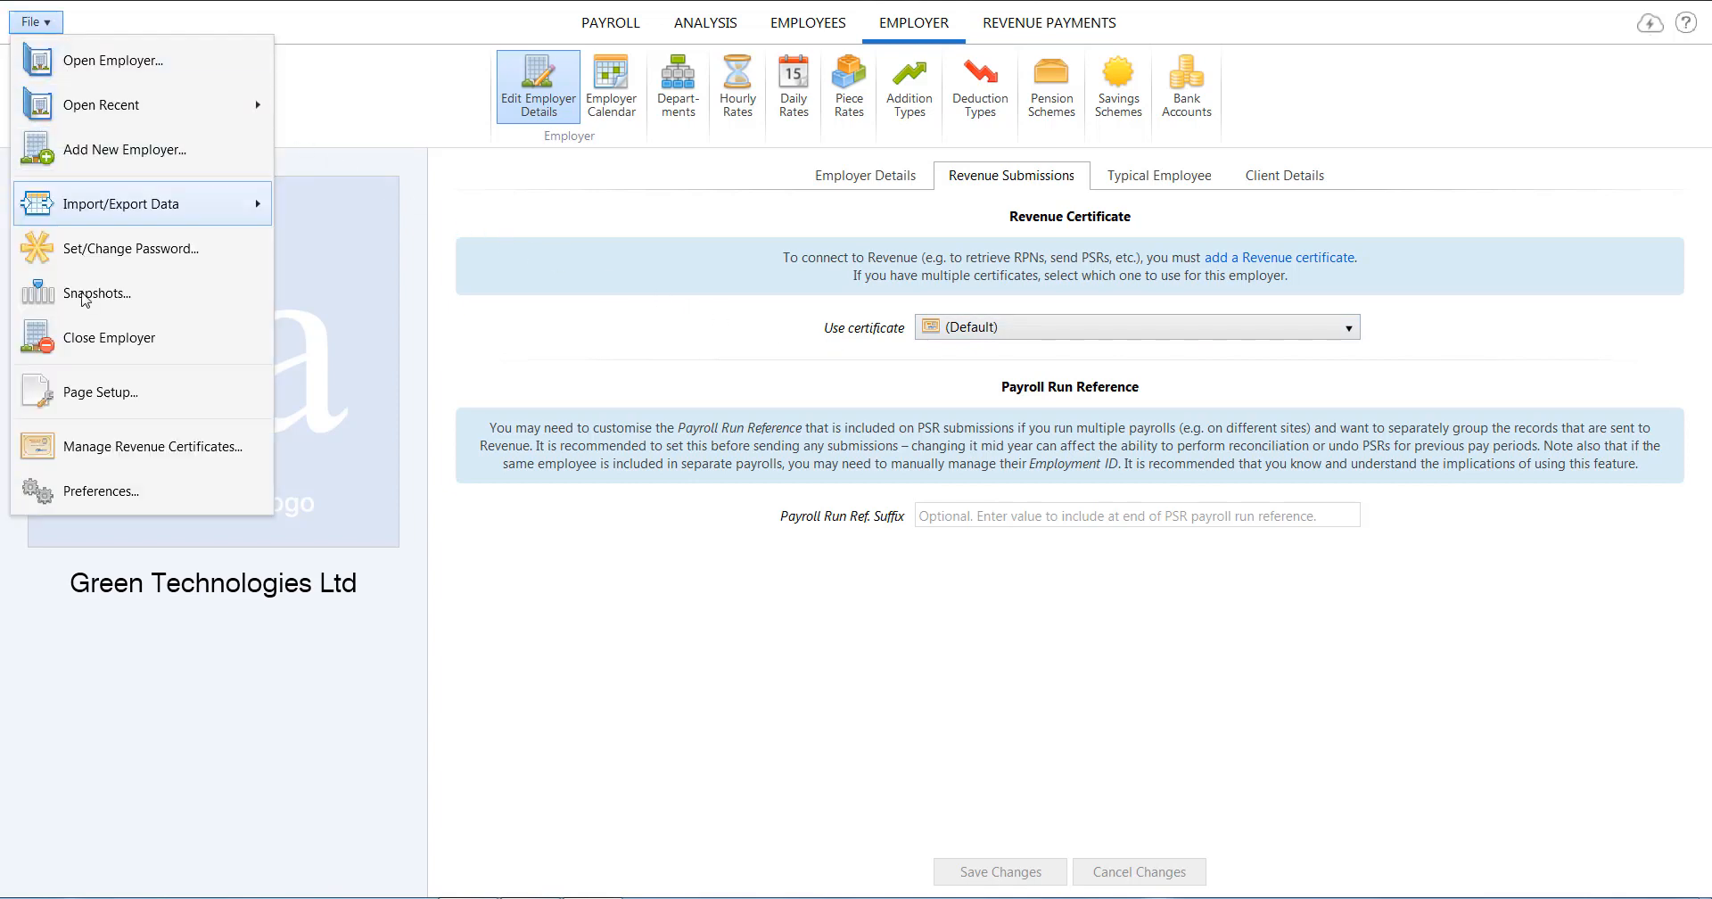
pyautogui.click(112, 461)
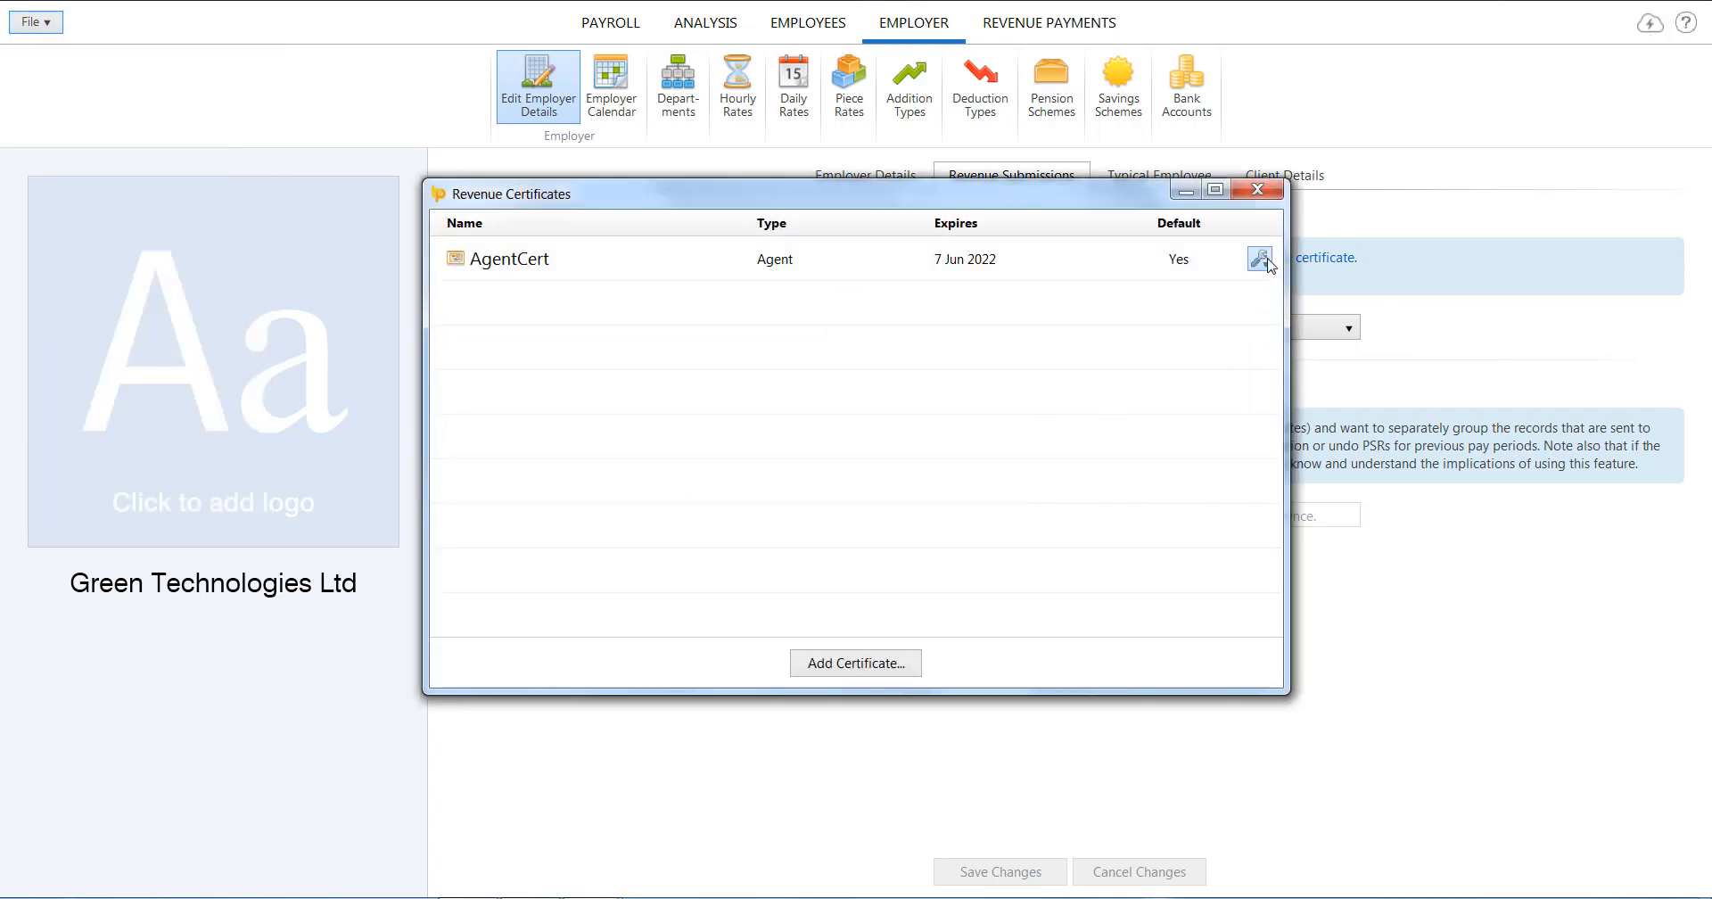
pyautogui.click(1261, 260)
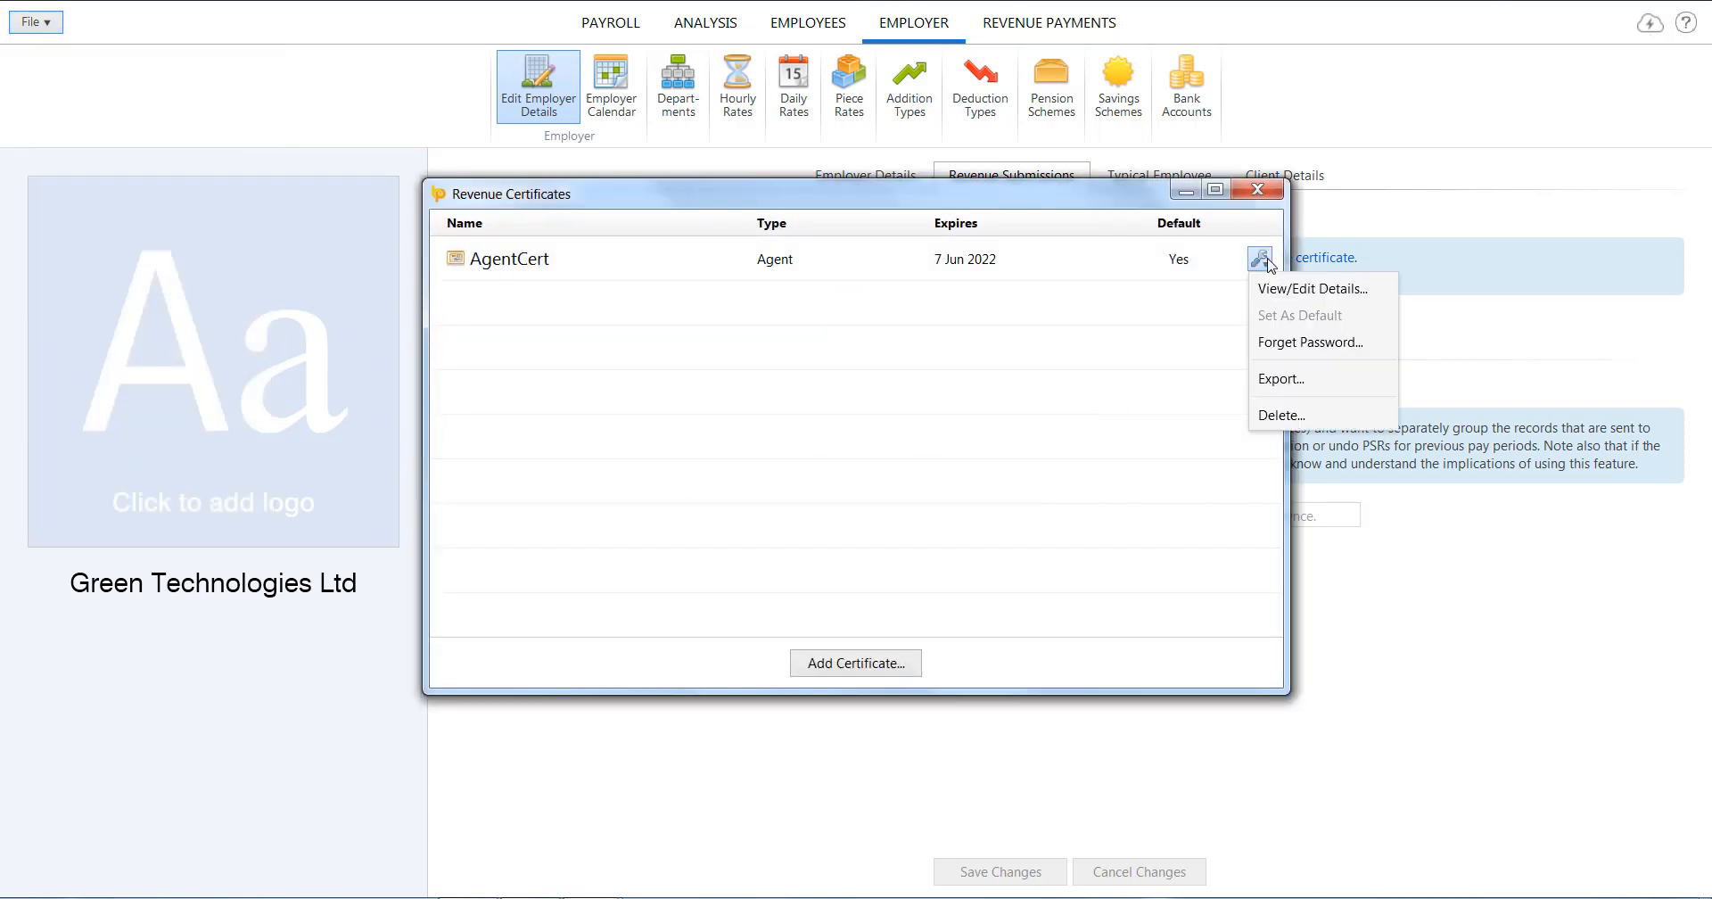
pyautogui.click(1275, 289)
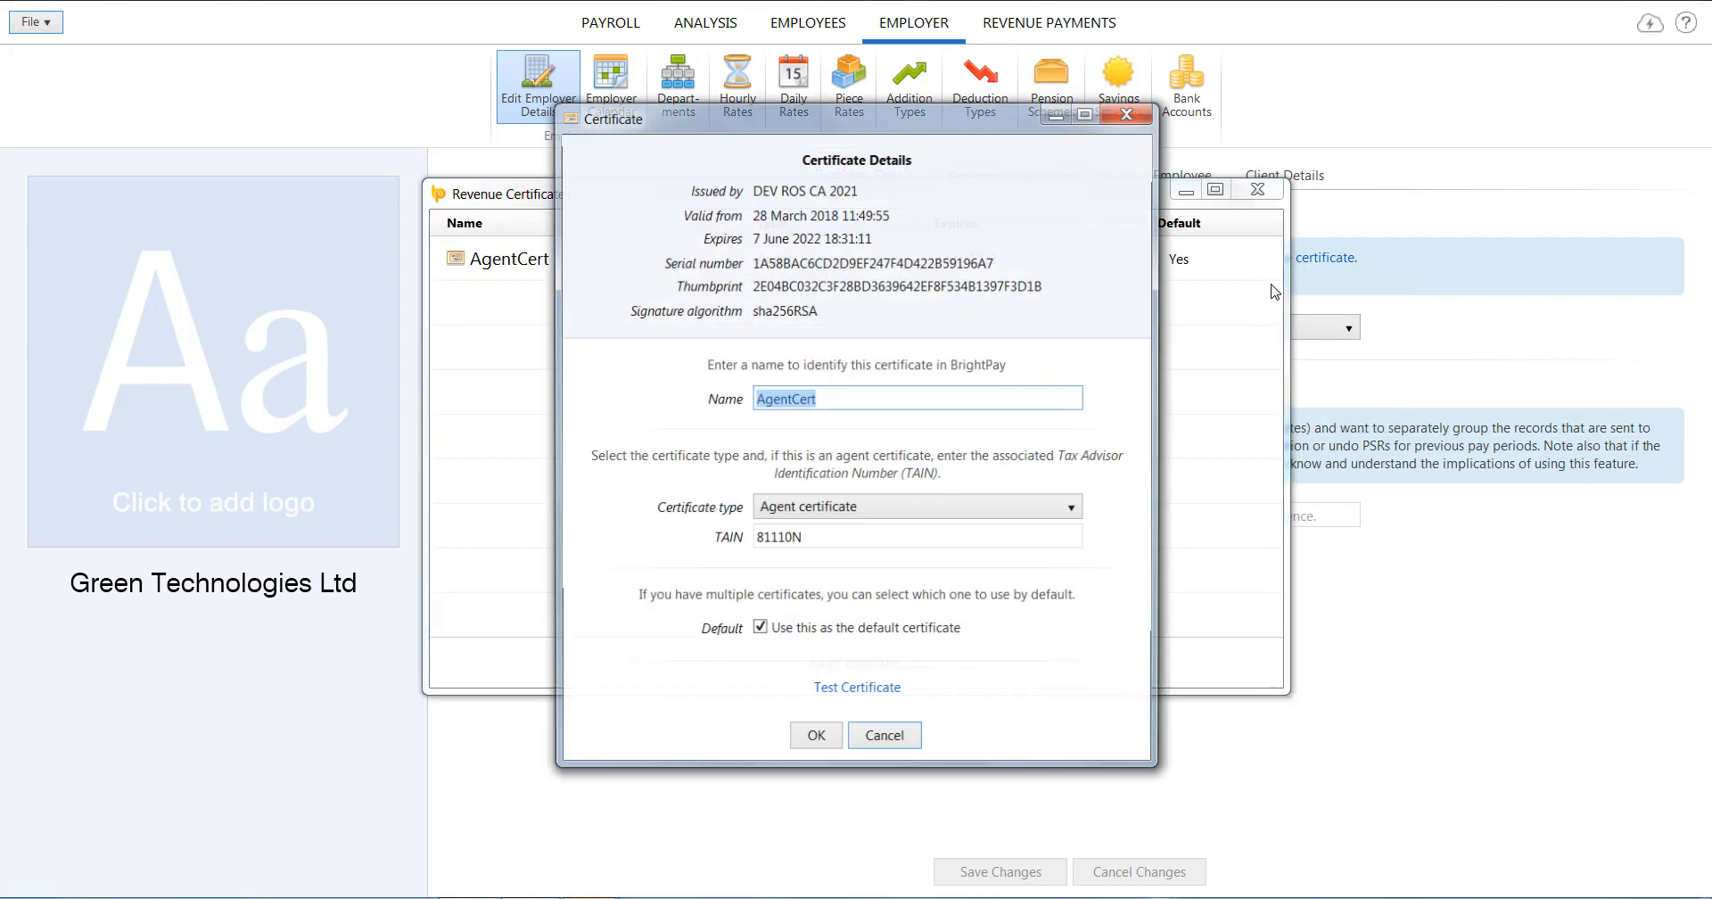
pyautogui.click(887, 738)
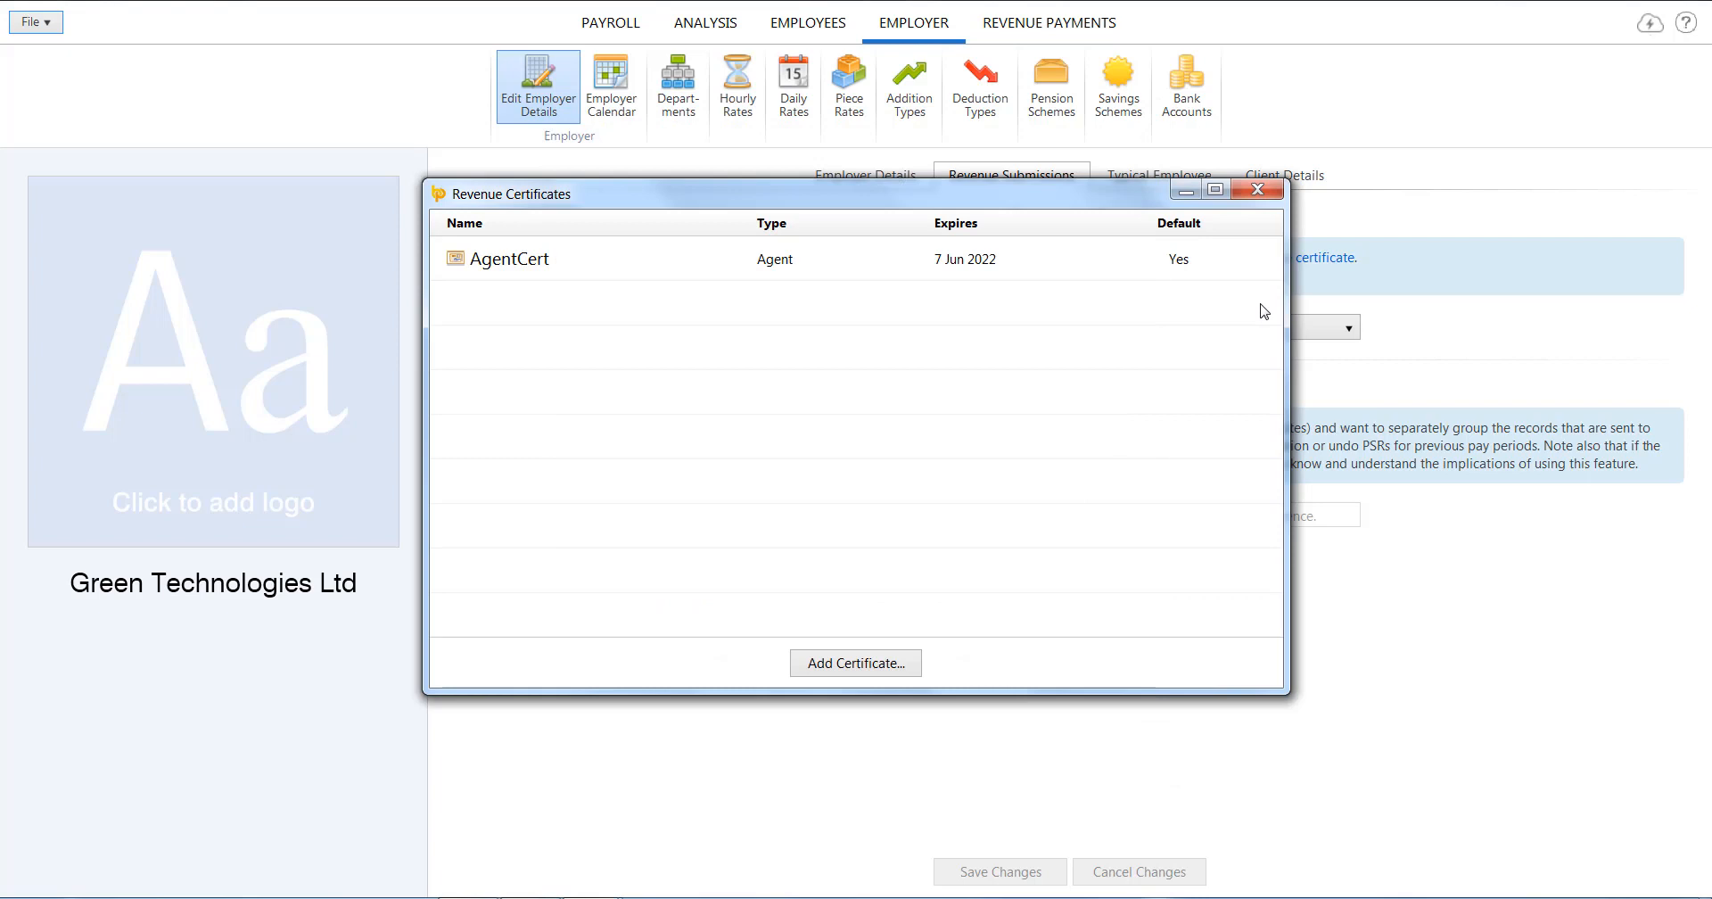
pyautogui.click(1259, 258)
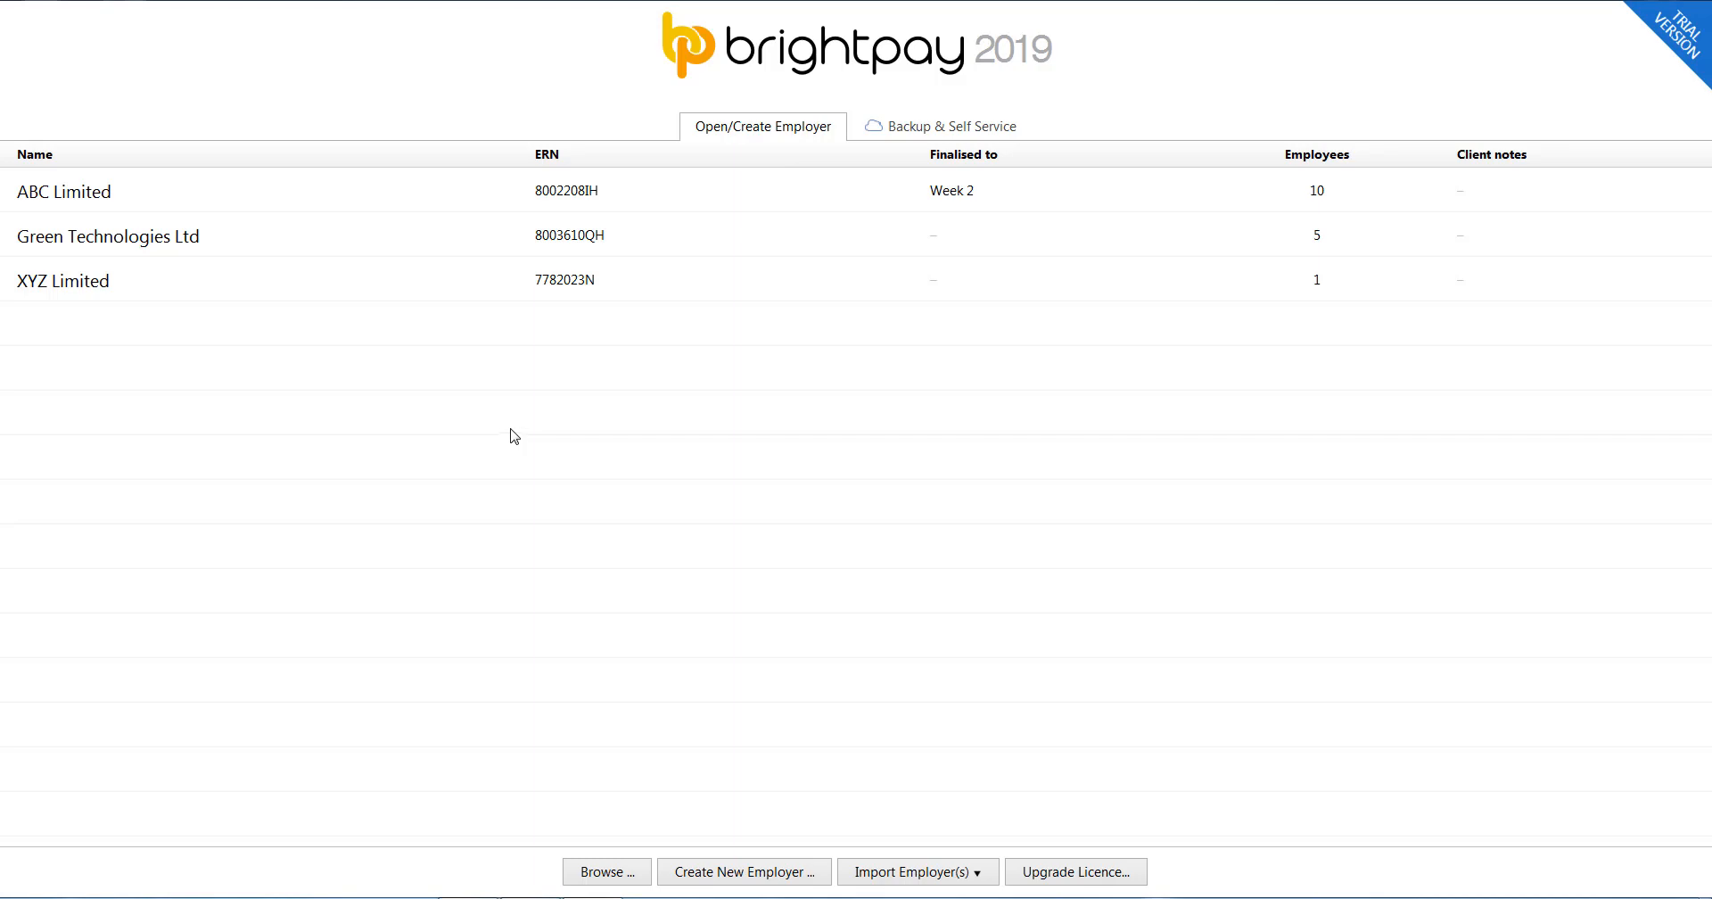
# Add the AgentCert2 certificate file through Manage Revenue Certificates.
pyautogui.rightClick(515, 428)
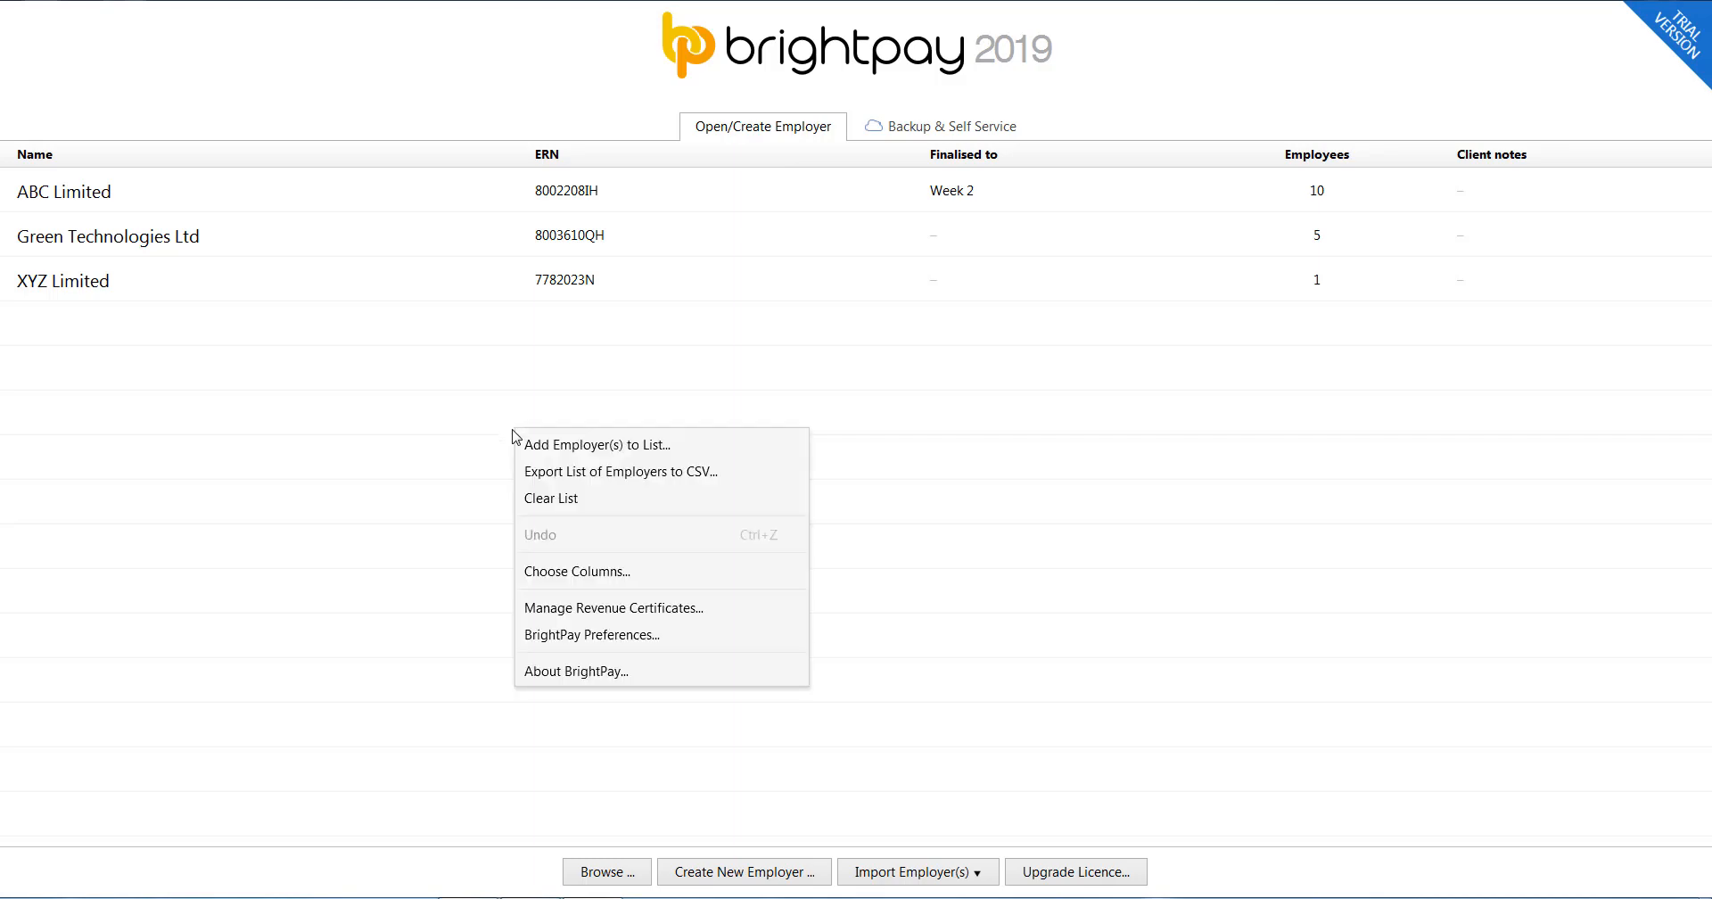
pyautogui.click(575, 609)
pyautogui.click(855, 665)
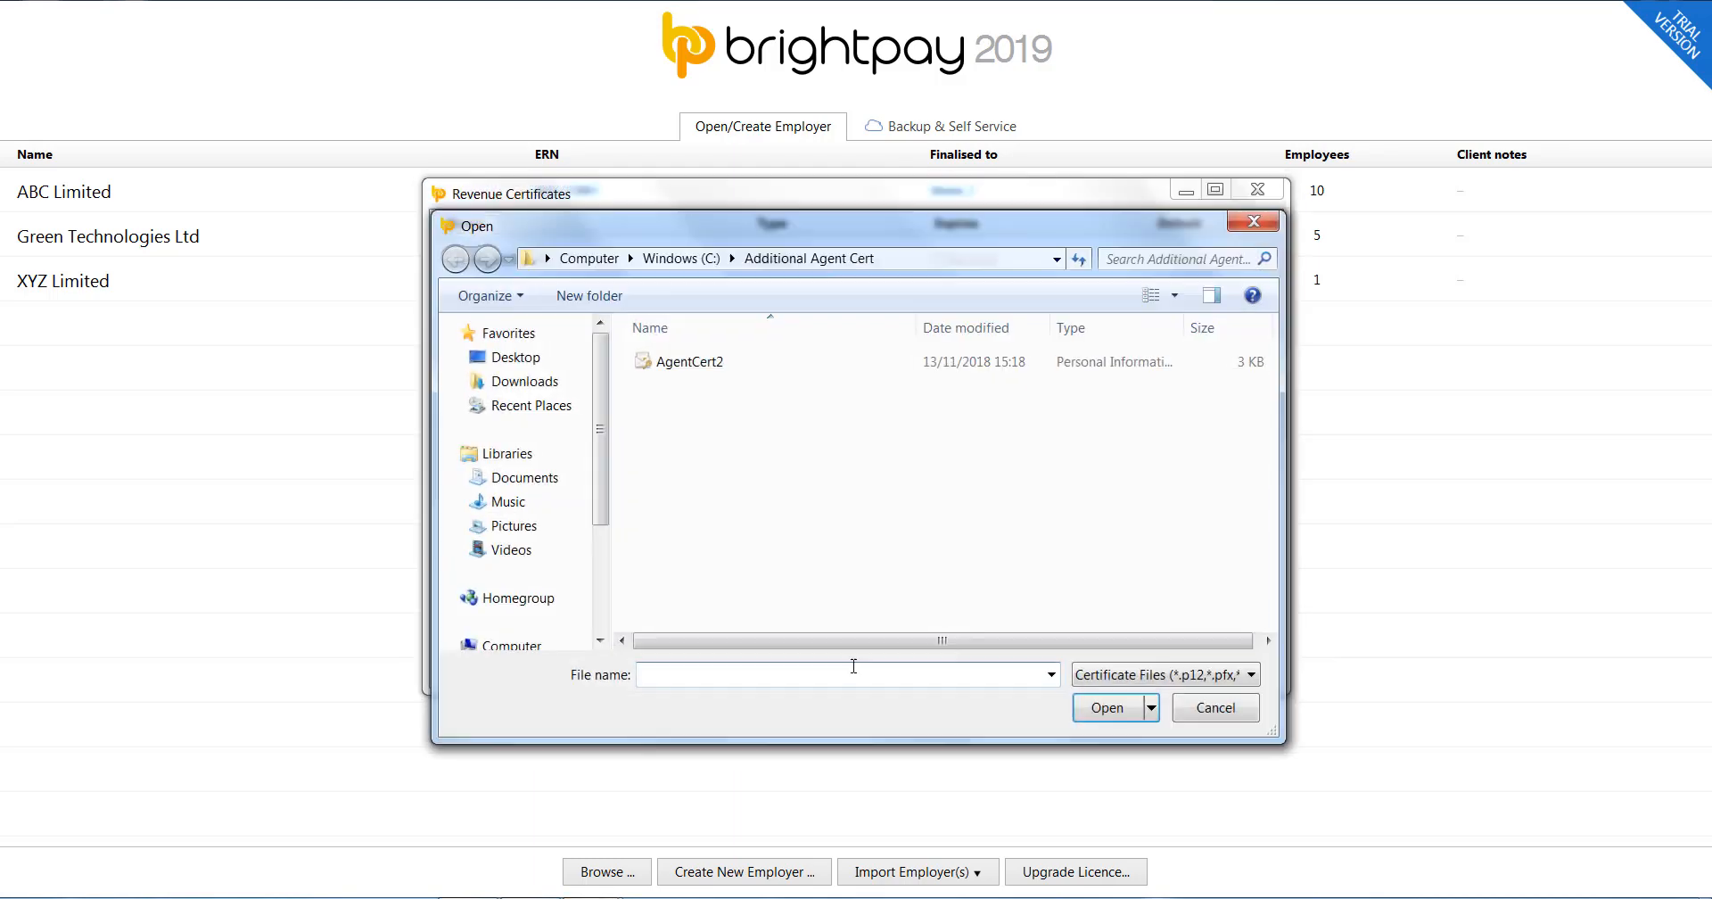
pyautogui.click(712, 364)
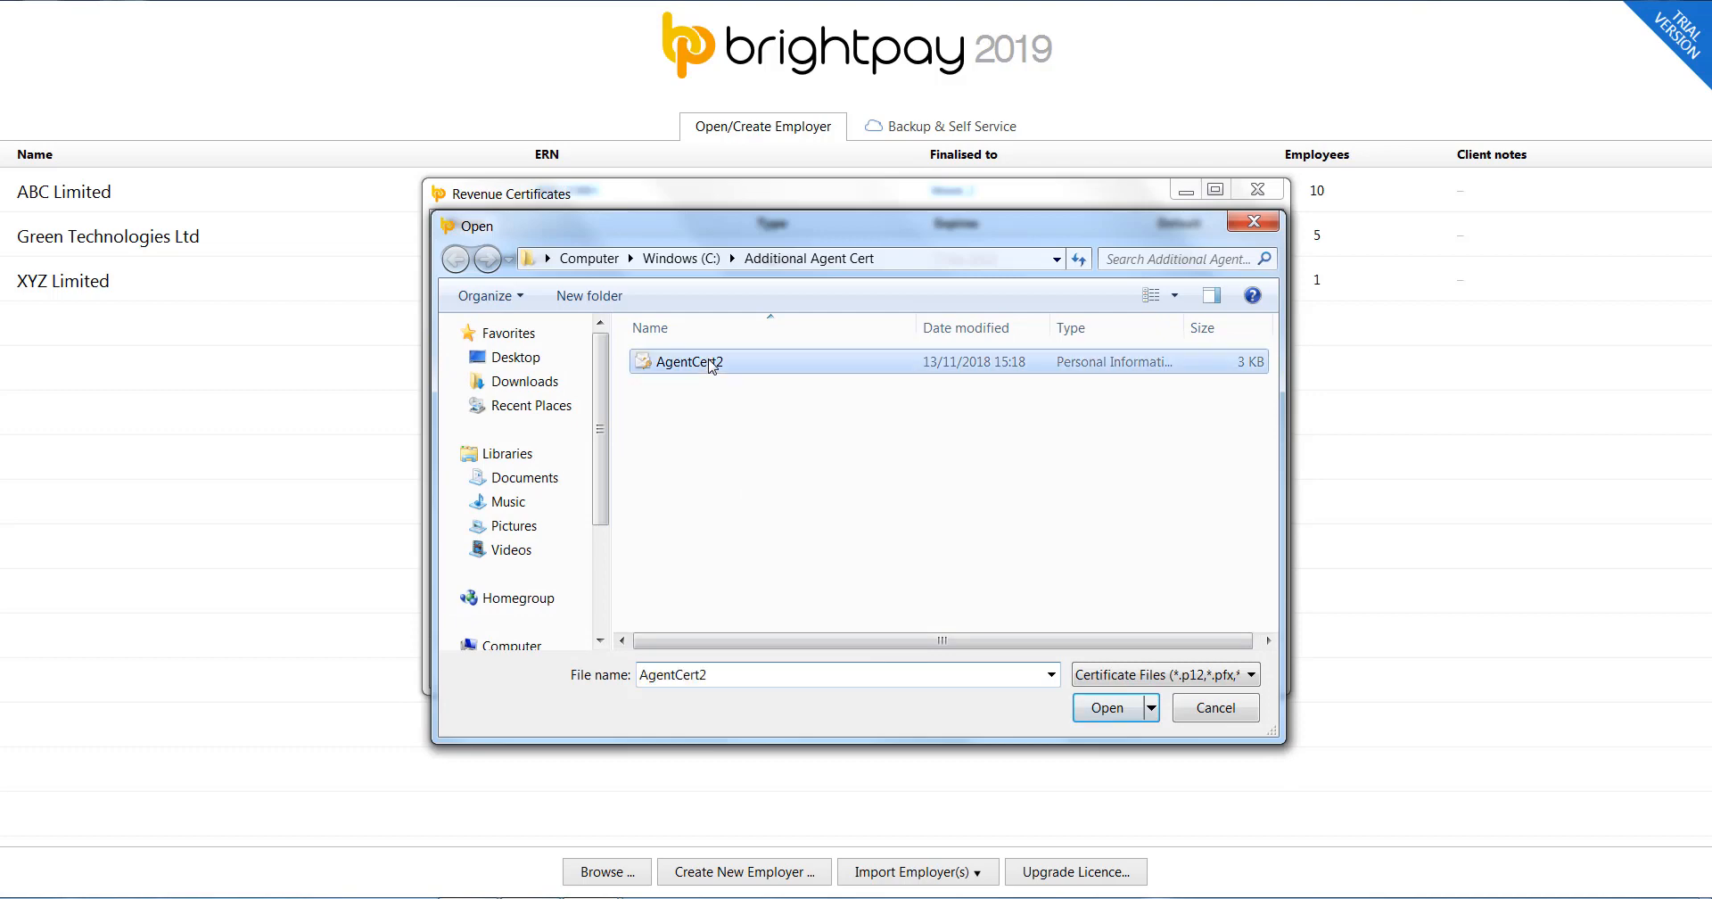
pyautogui.click(1080, 709)
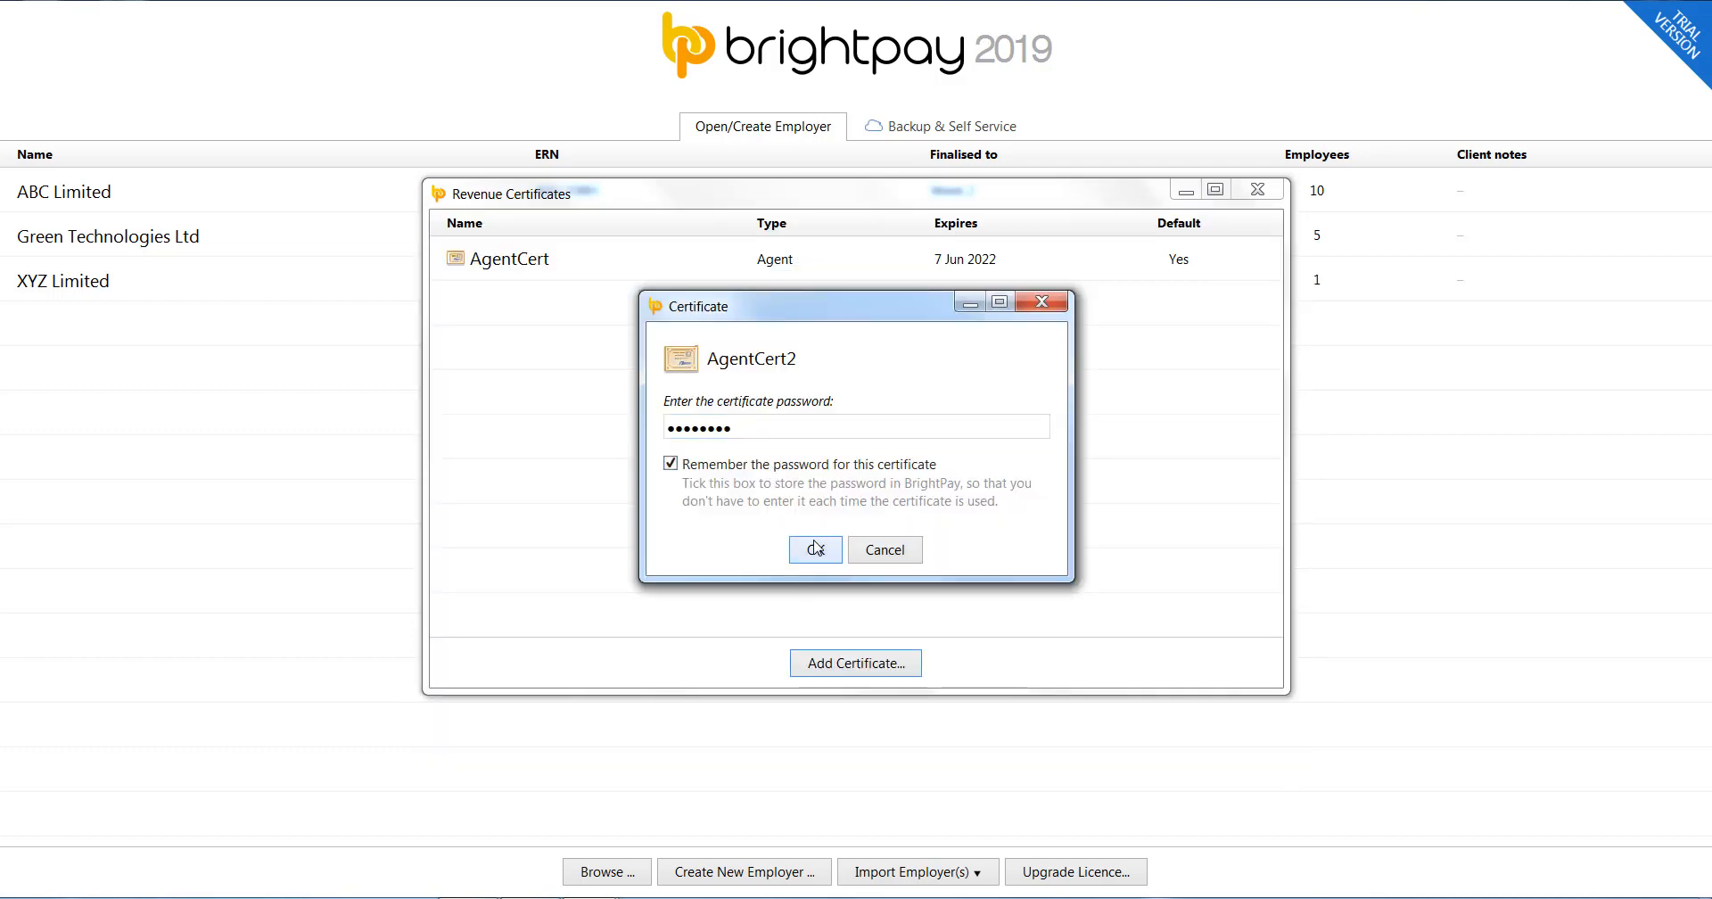
# Confirm AgentCert2's password and details, keeping it non-default, and close the certificate list.
pyautogui.click(816, 549)
pyautogui.click(816, 754)
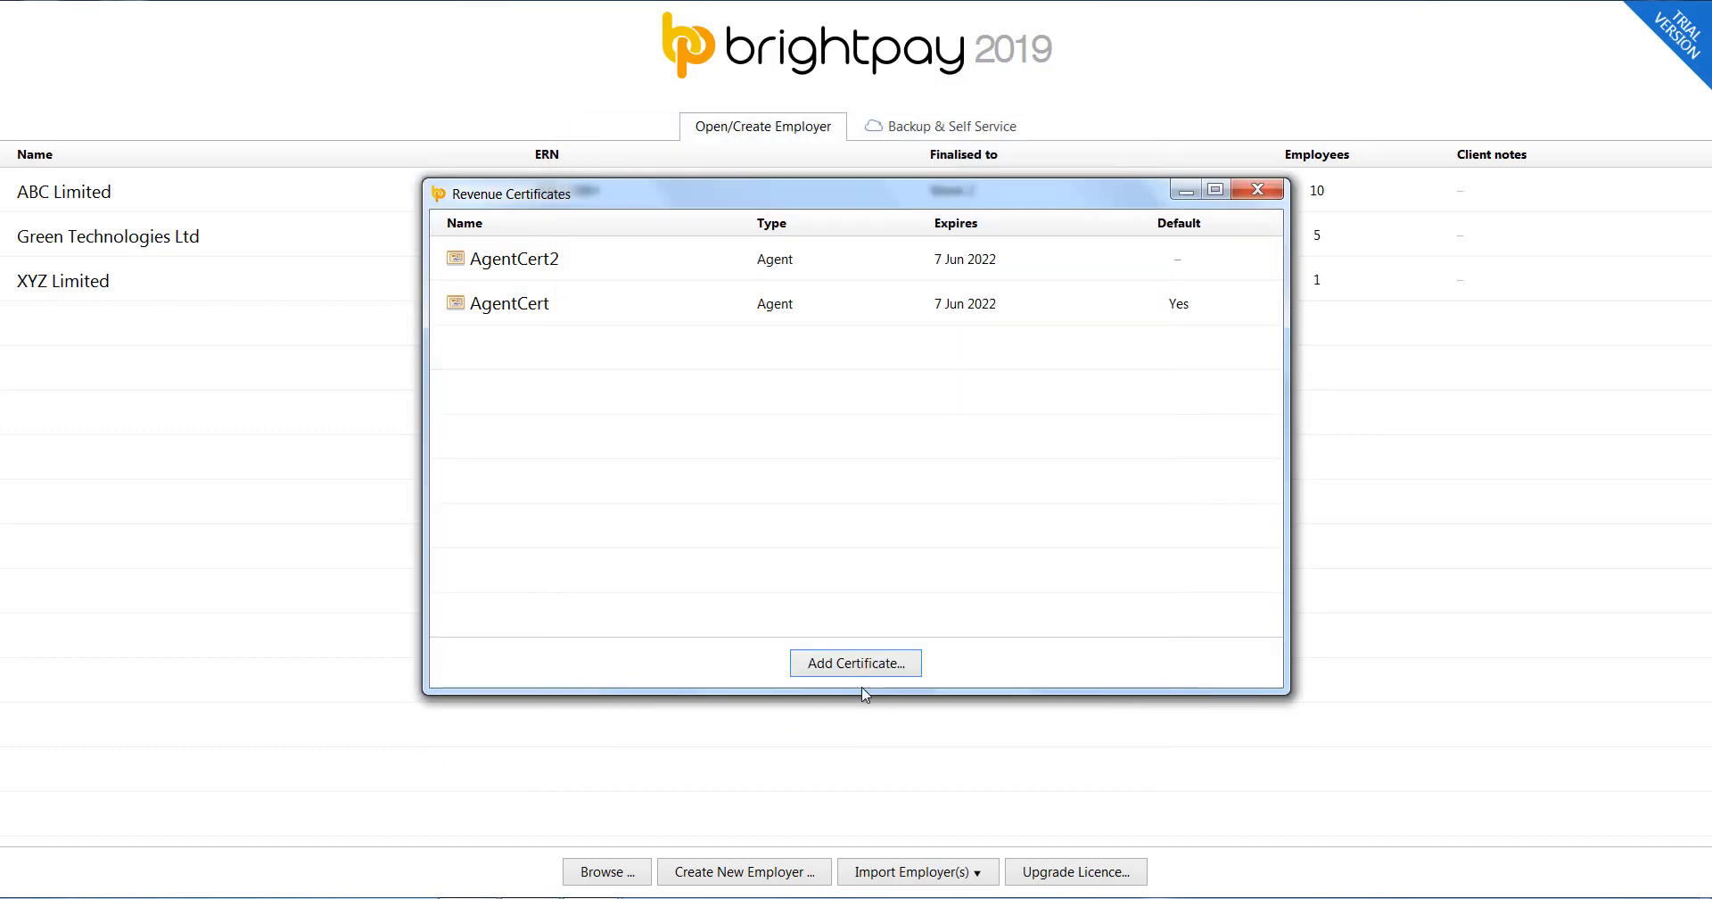
pyautogui.click(1257, 189)
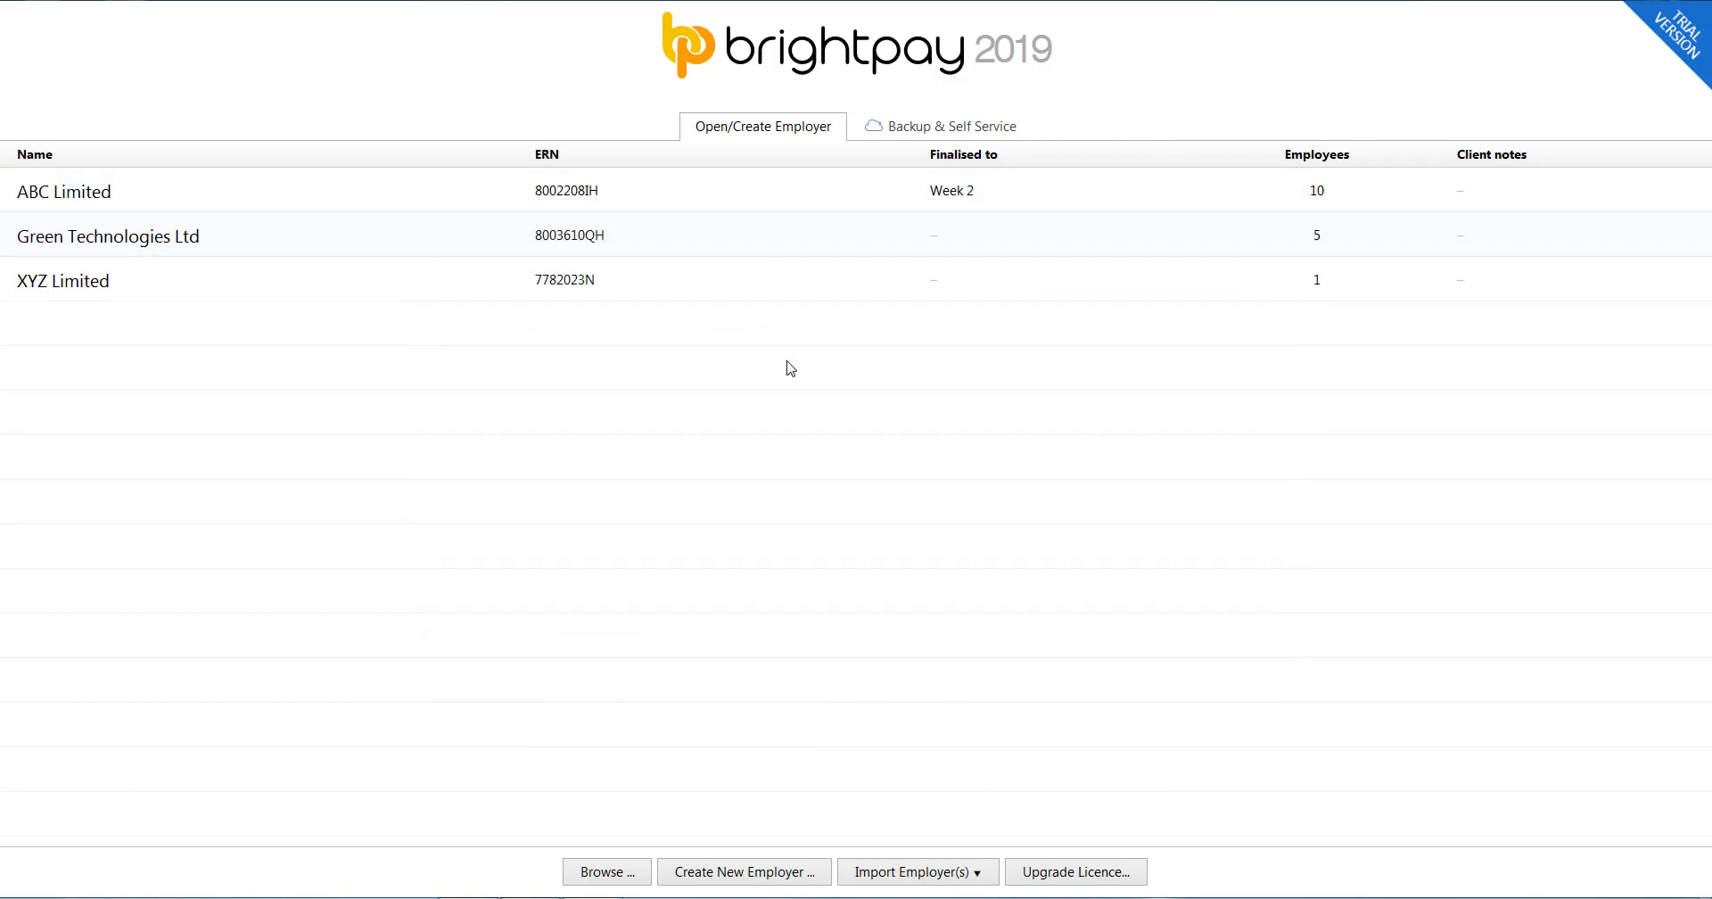
# Set XYZ Limited's Revenue Submissions certificate to AgentCert2 and save the change.
pyautogui.doubleClick(774, 295)
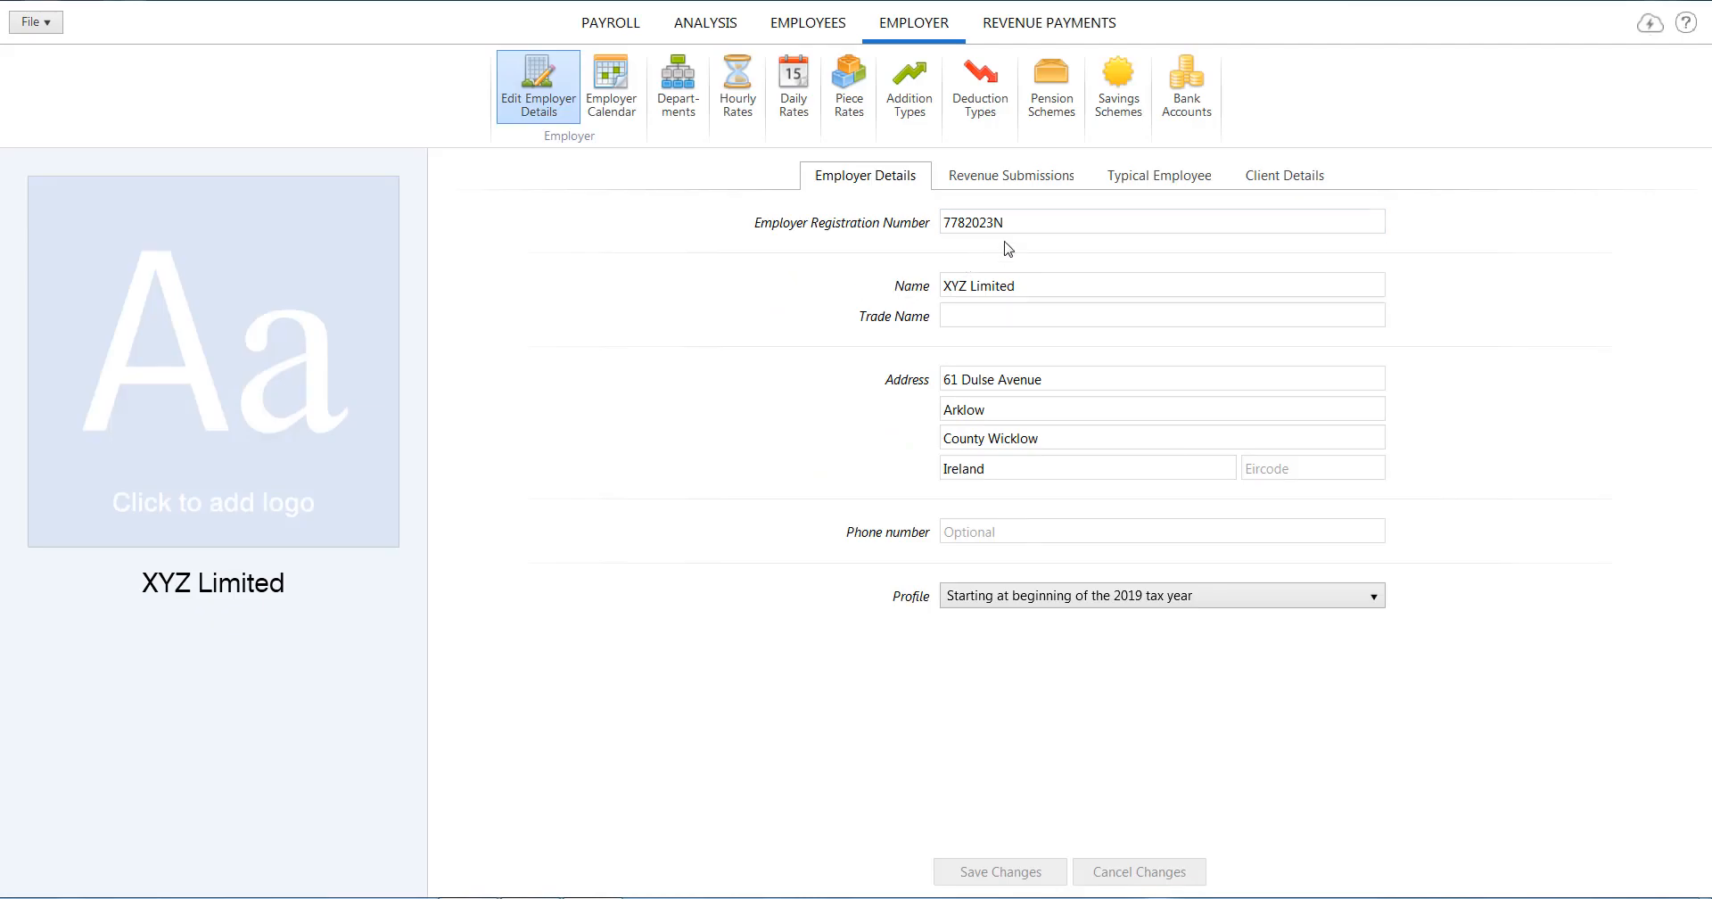
pyautogui.click(1035, 179)
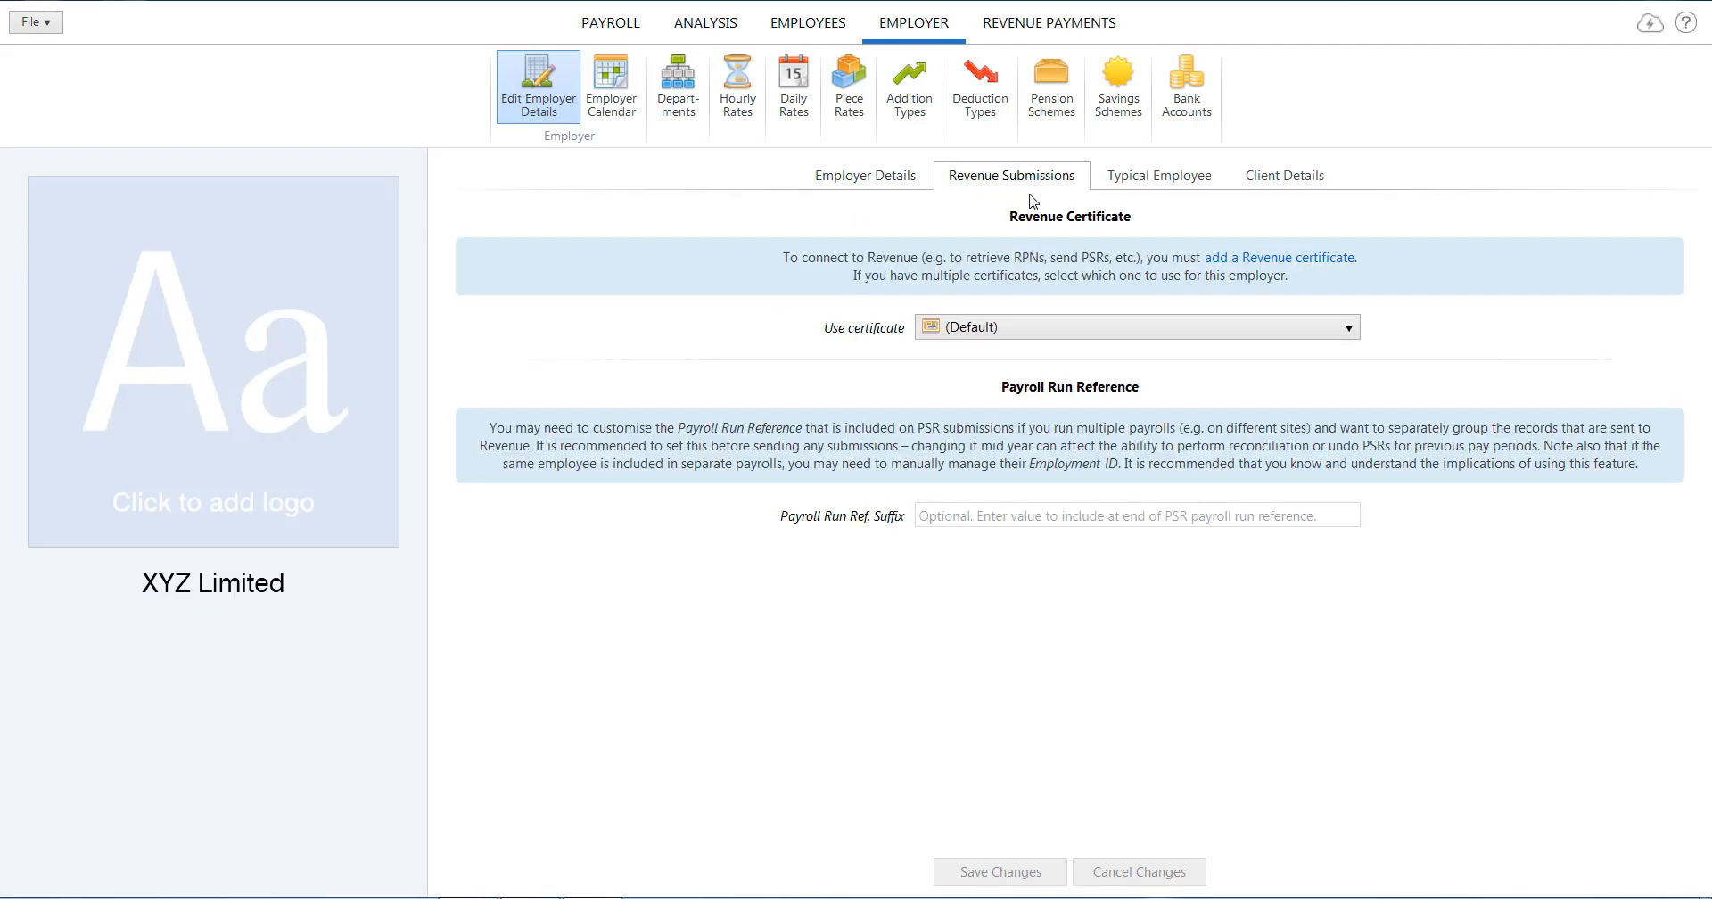
pyautogui.click(1125, 330)
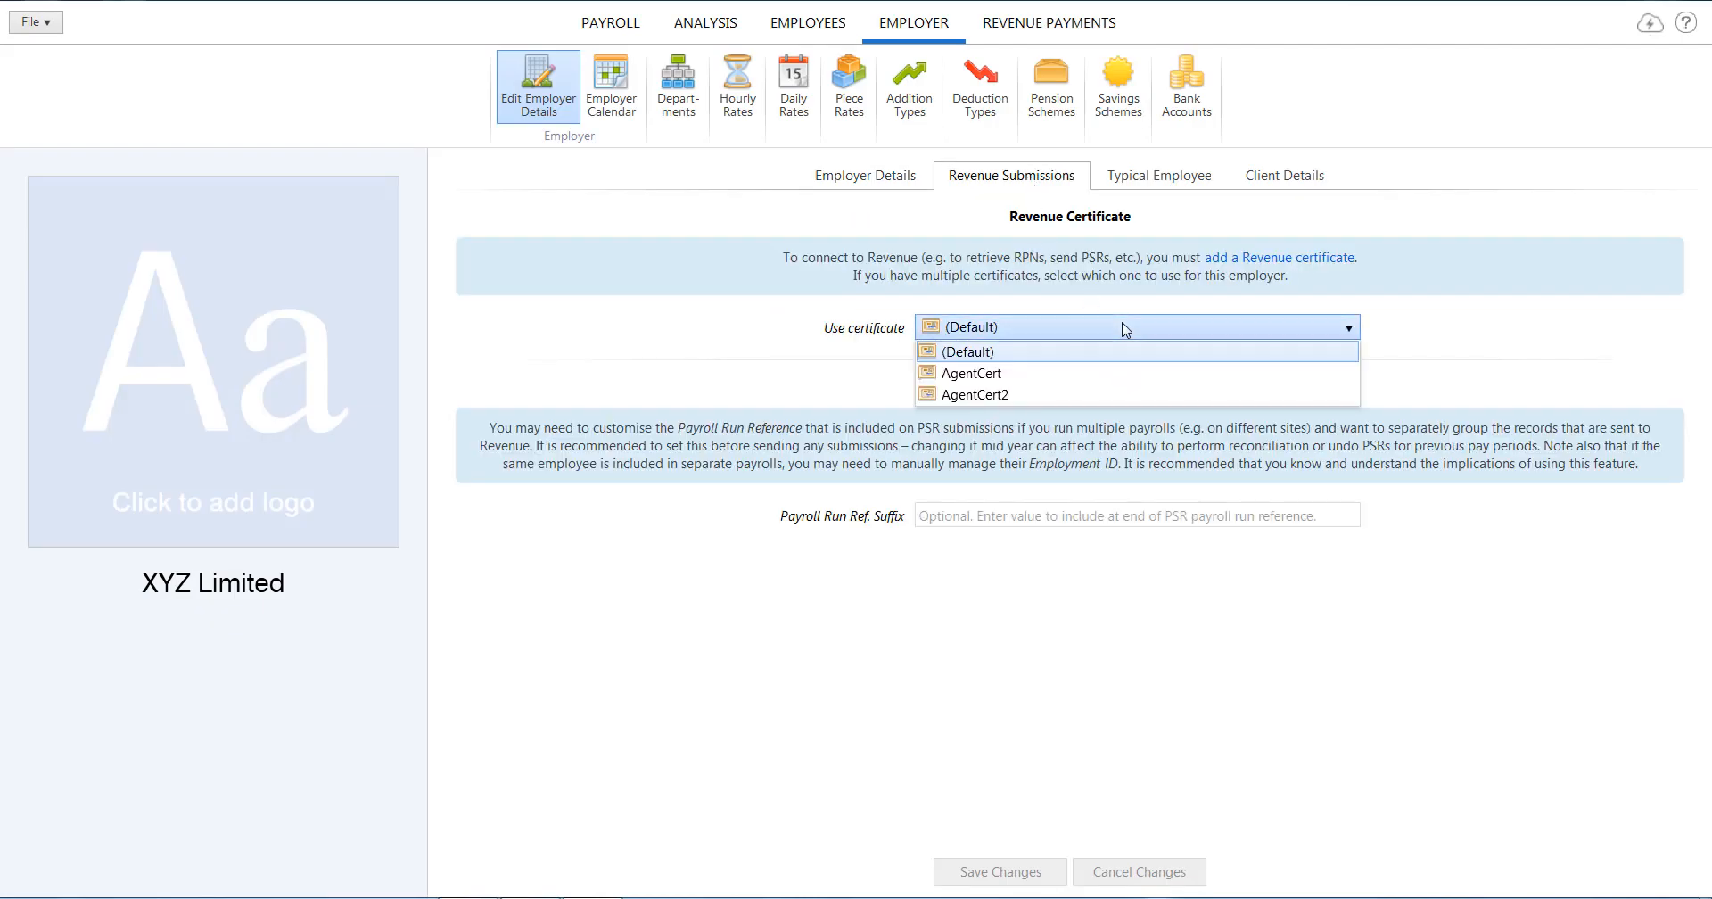
pyautogui.click(1100, 399)
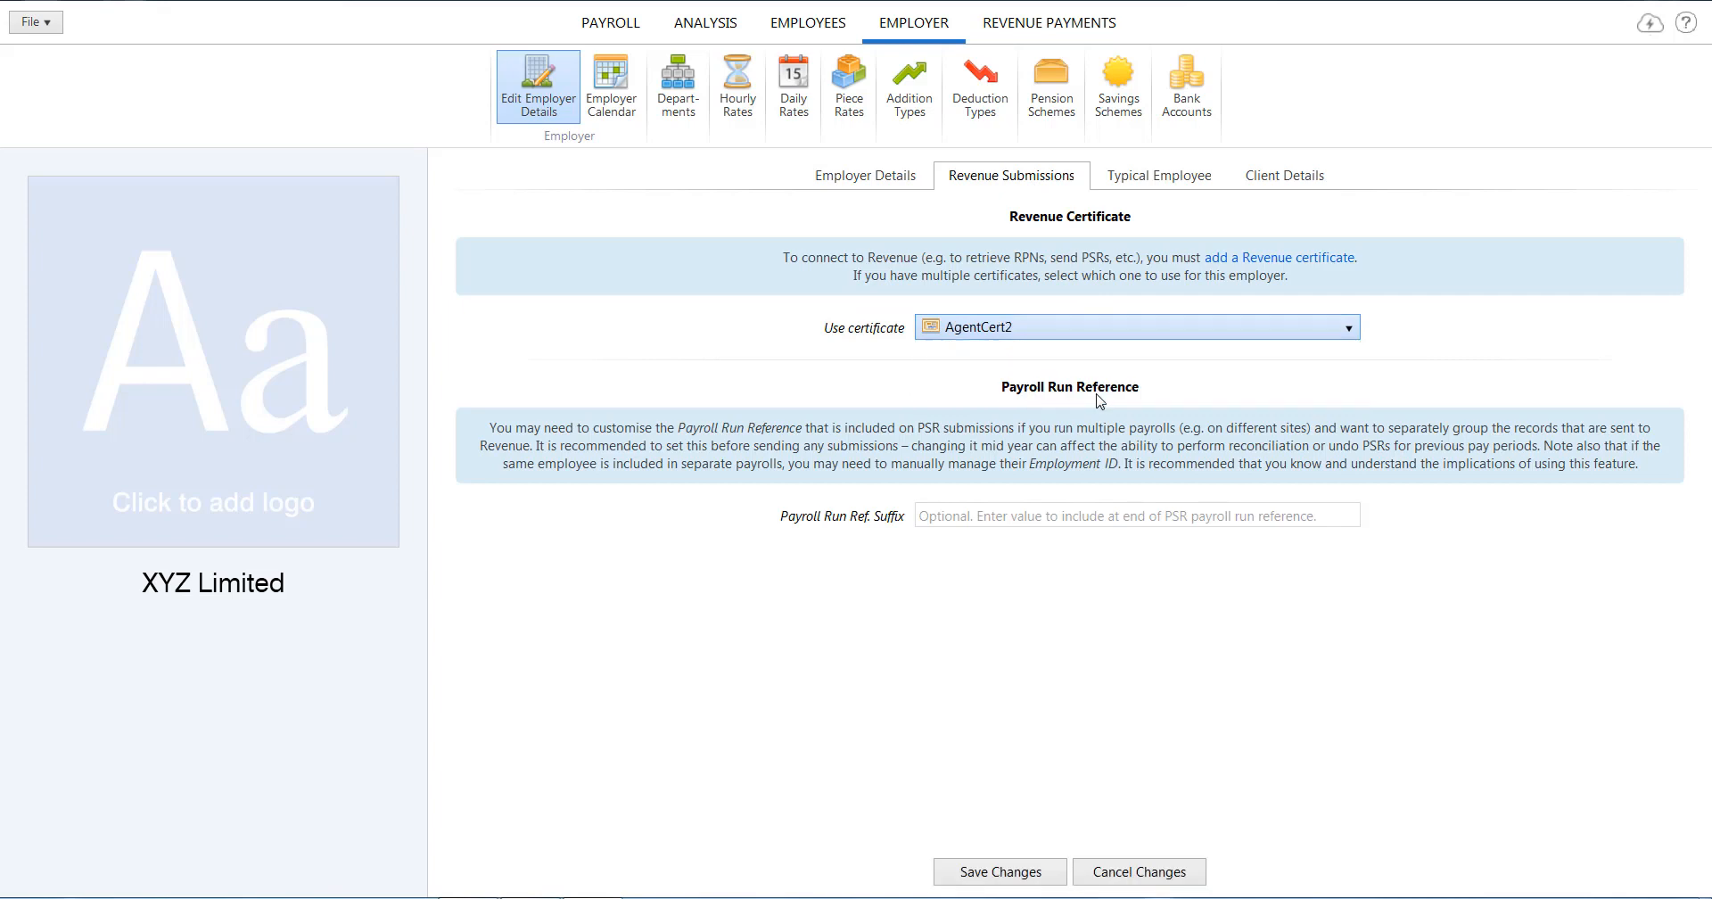
pyautogui.click(1022, 874)
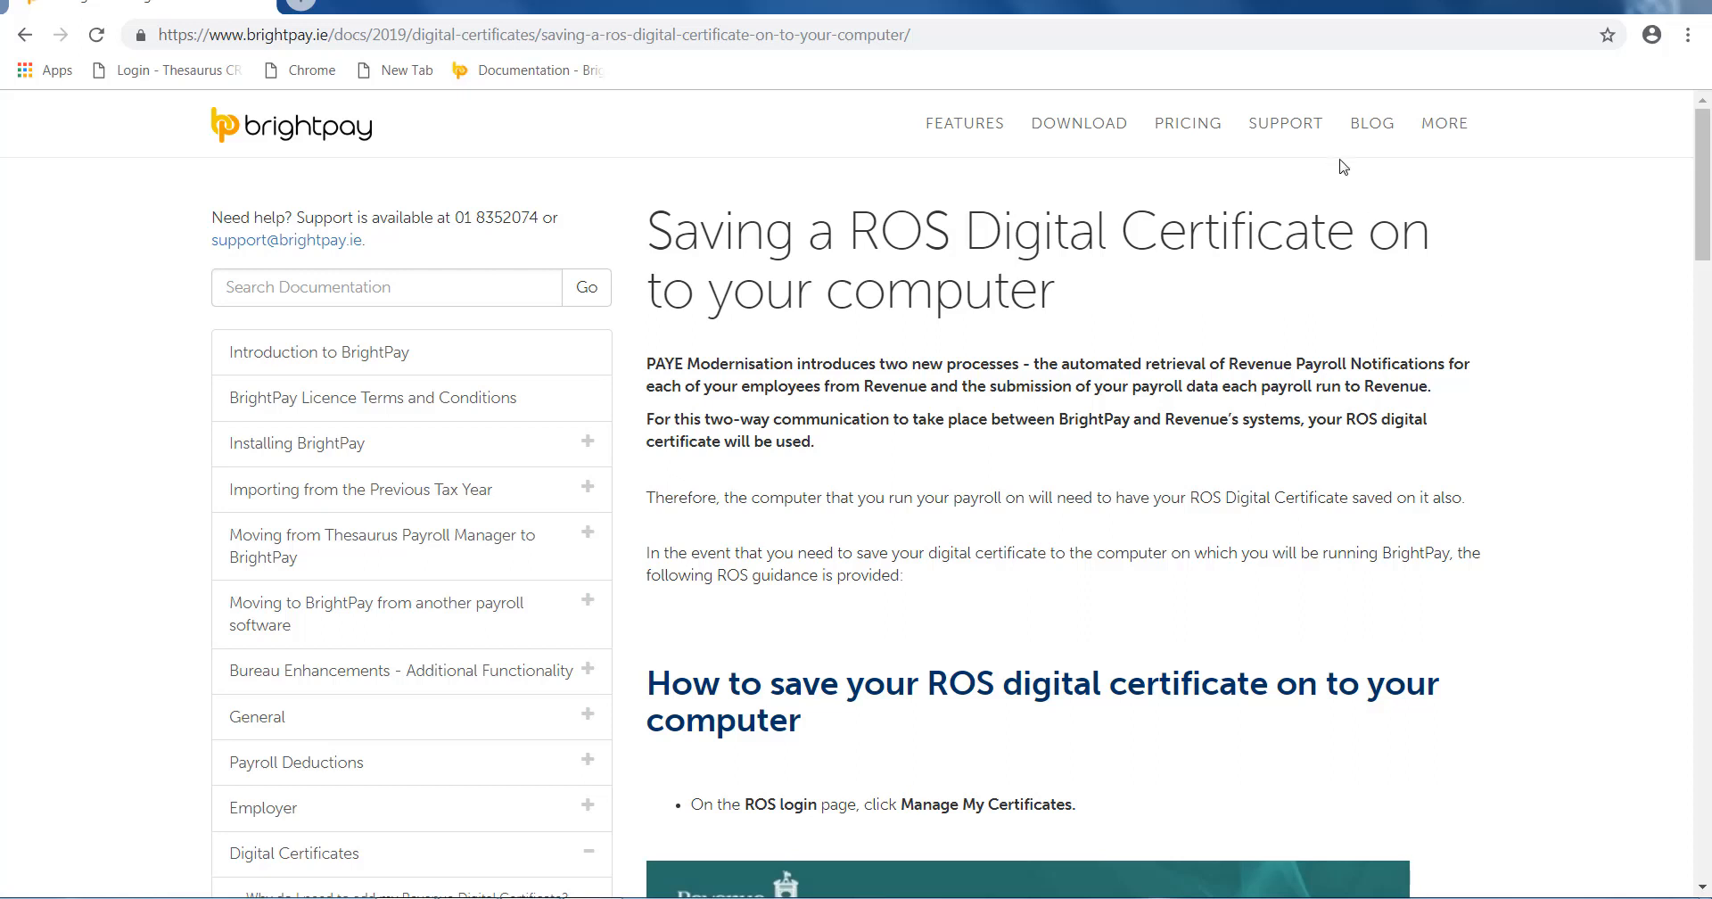
# Open the 'Transferring a ROS Digital Certificate from one computer to another' help page.
pyautogui.moveTo(1298, 135)
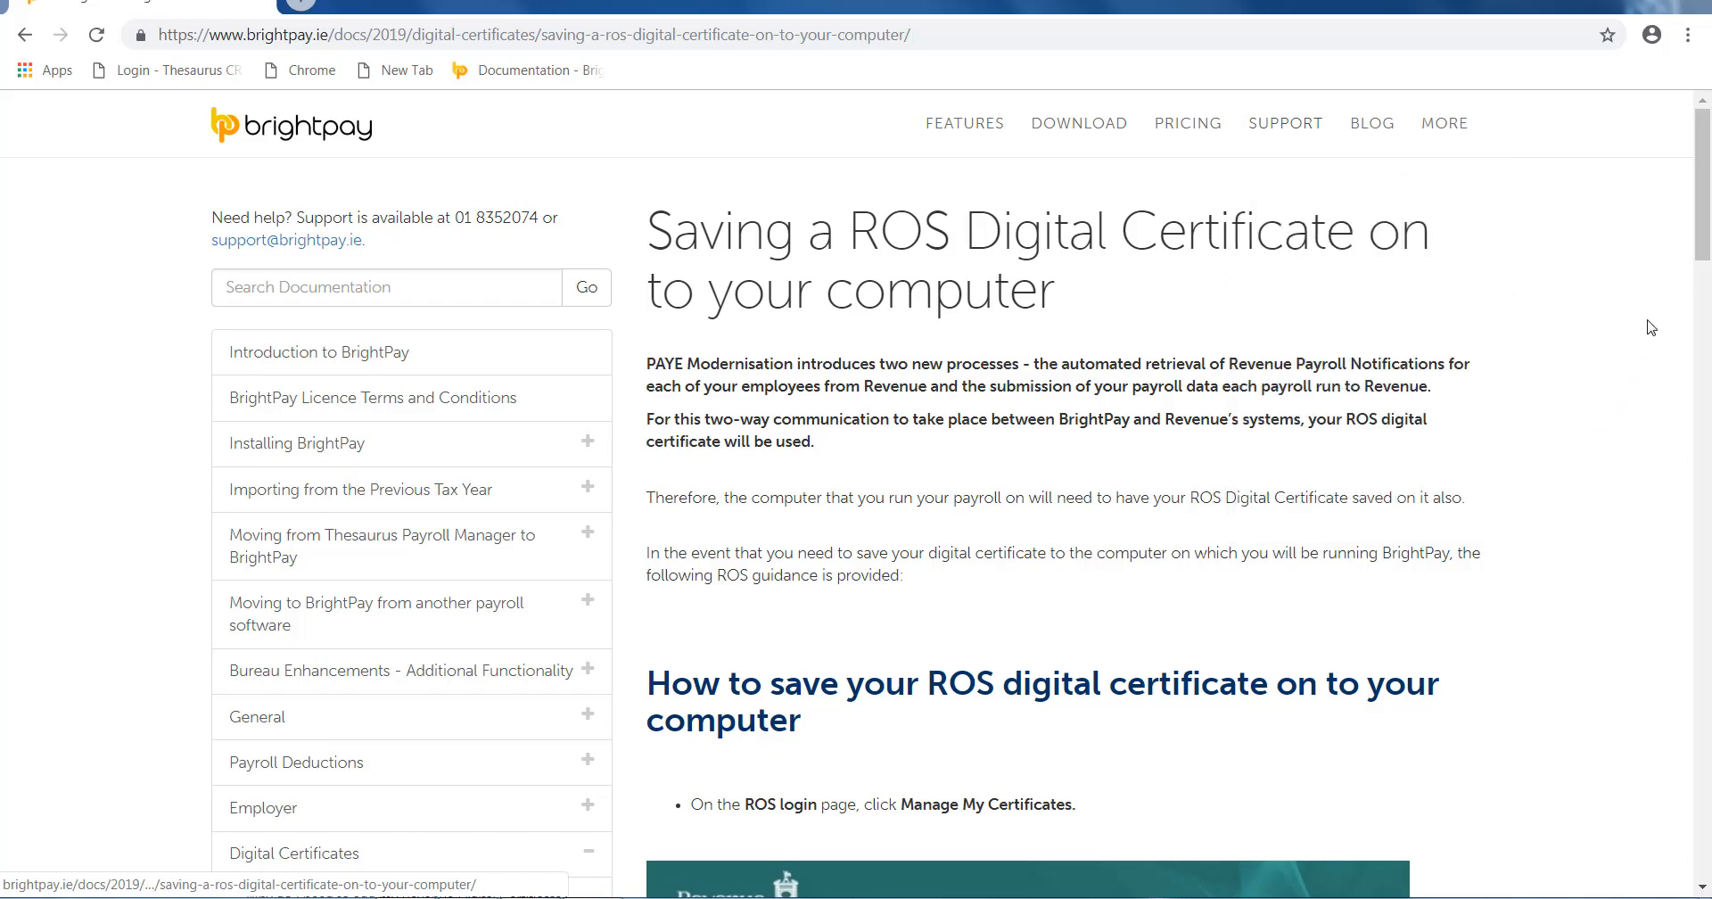
pyautogui.moveTo(1692, 265); pyautogui.dragTo(1707, 308)
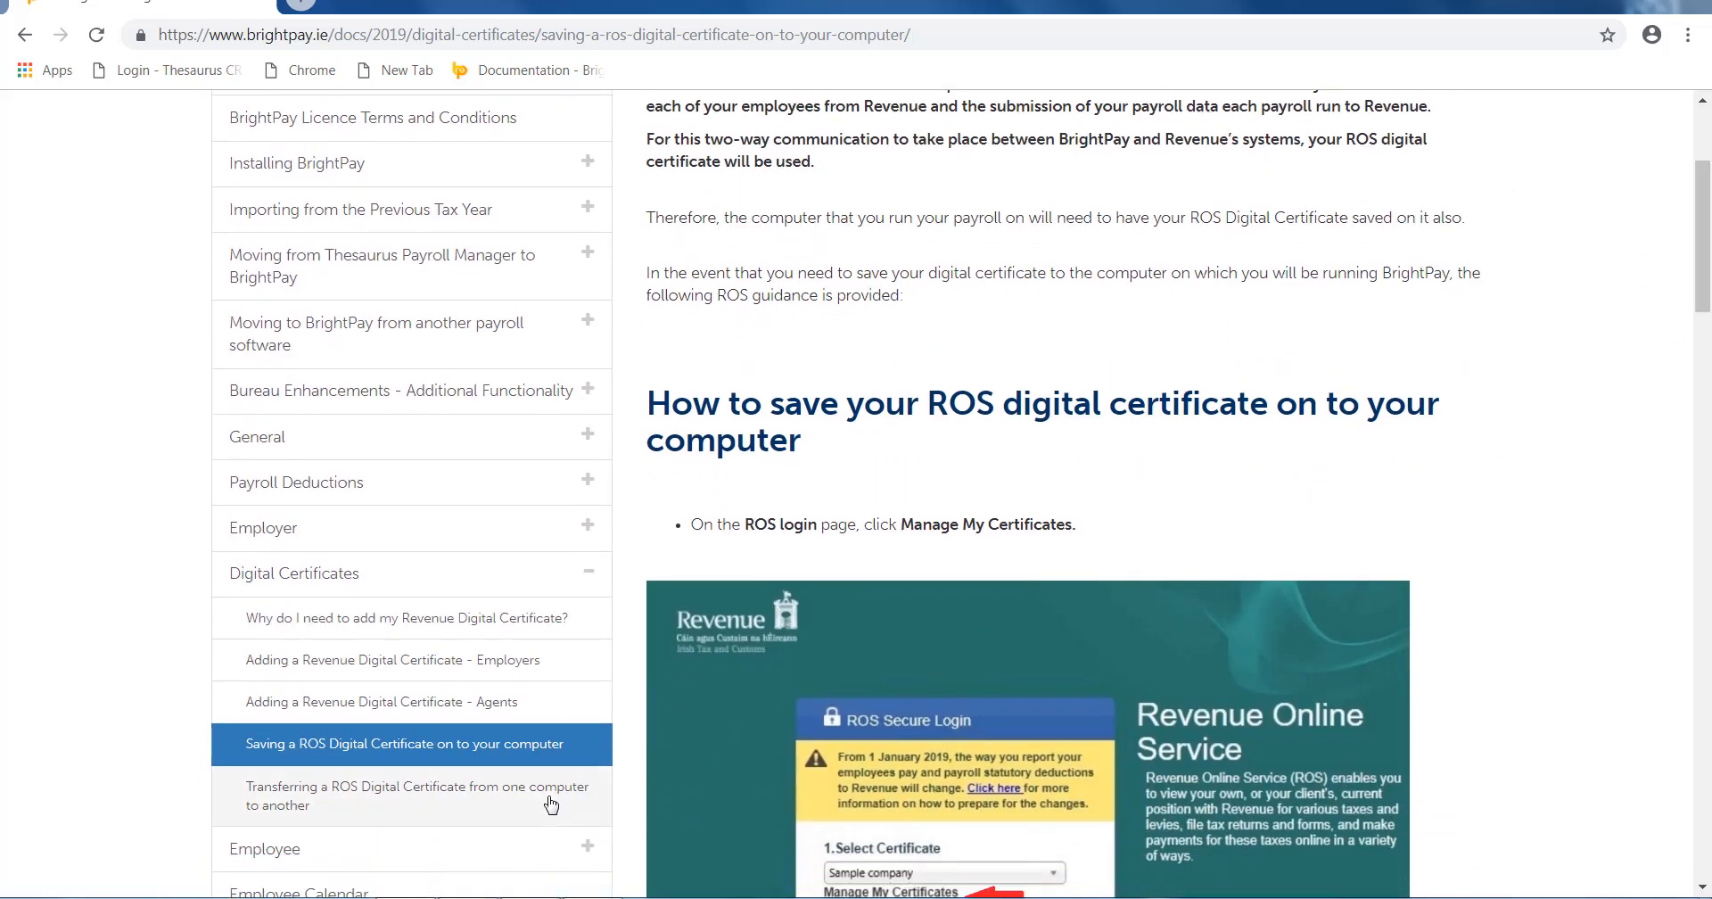
pyautogui.click(542, 801)
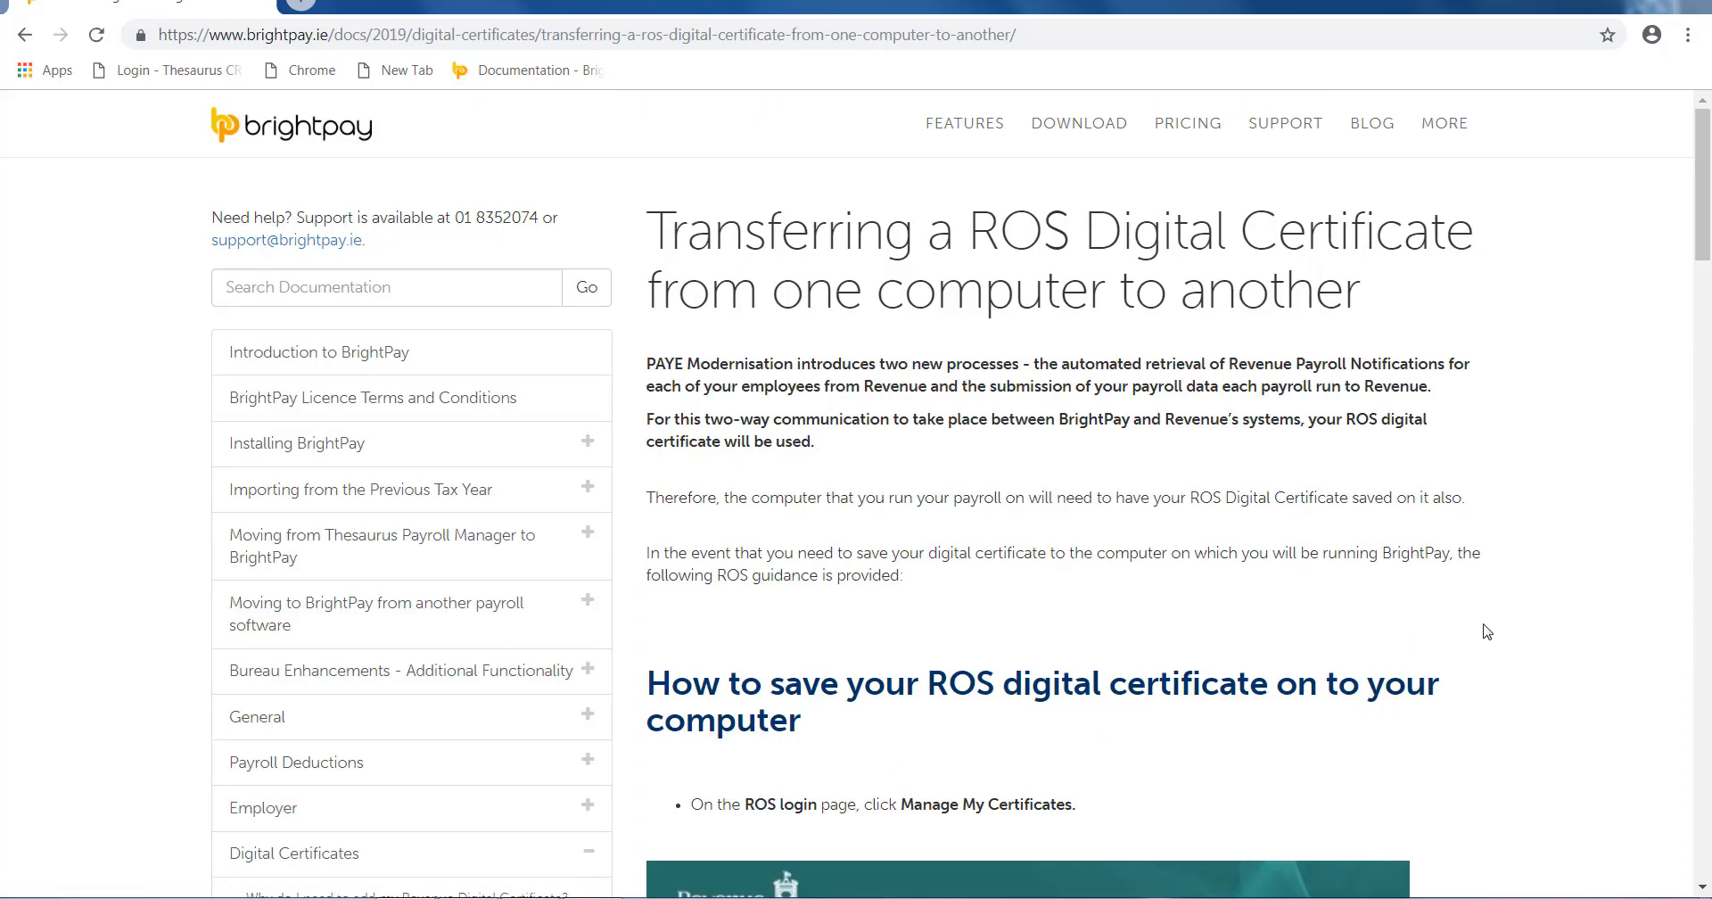